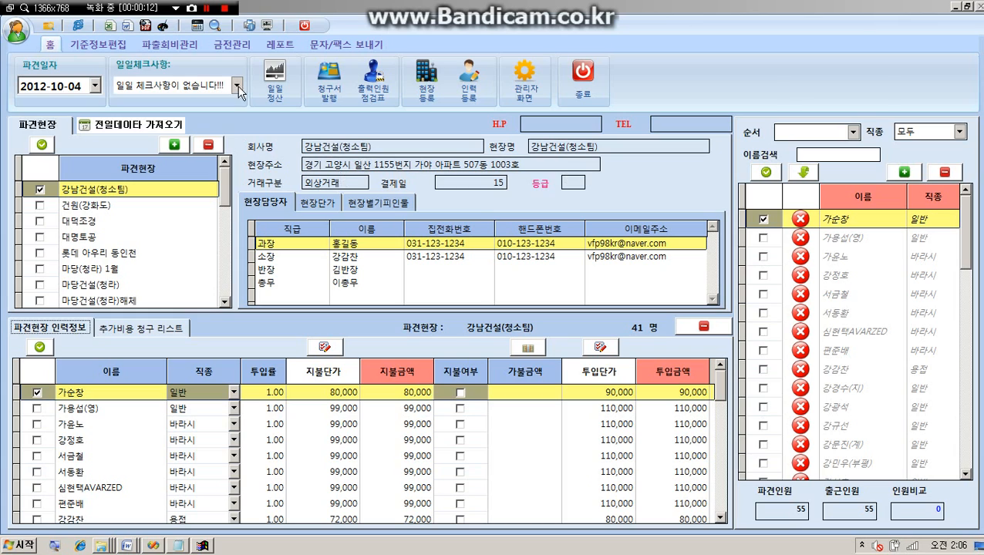
Open site selection for the 현장별 수금처리 daily collection list and look up companies whose names start with ㅂ.
click(232, 44)
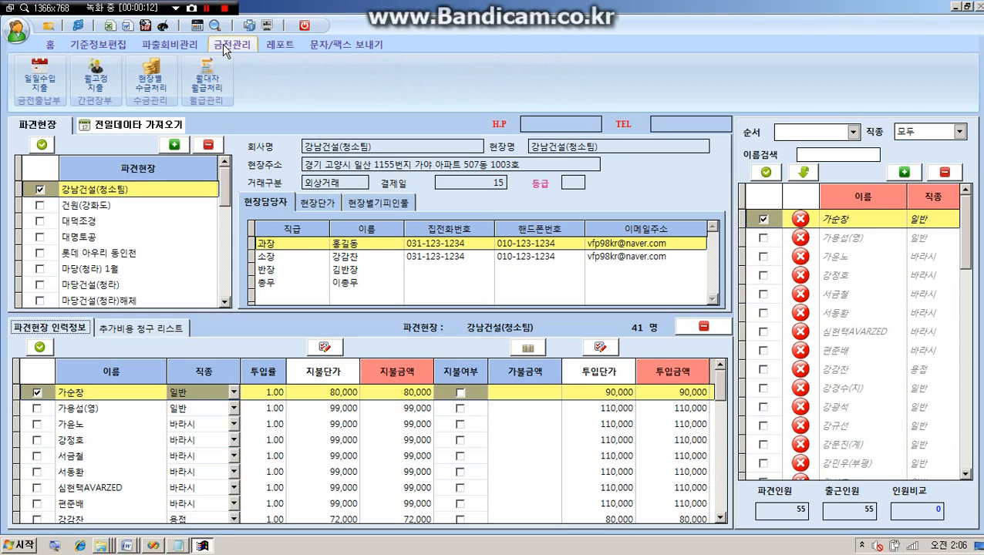
click(151, 80)
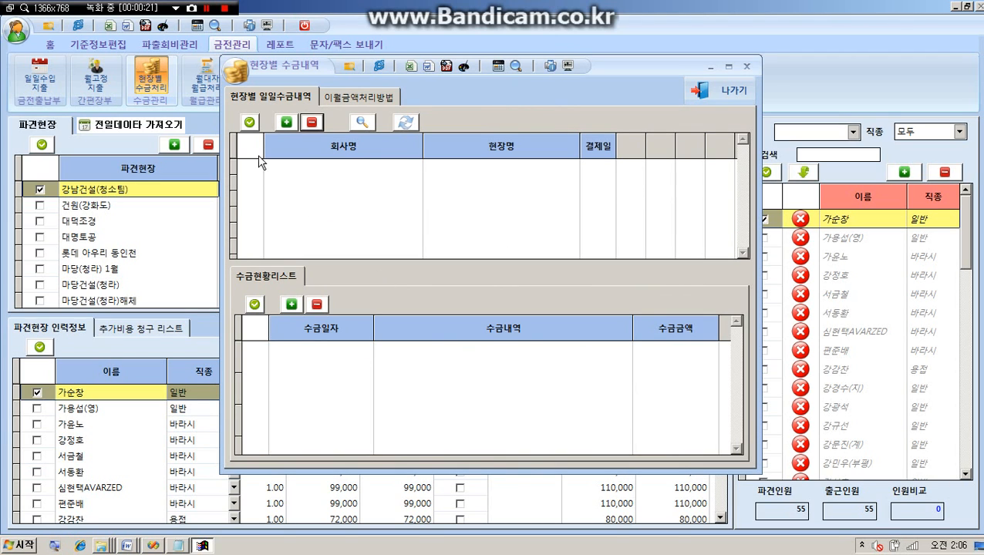
click(287, 125)
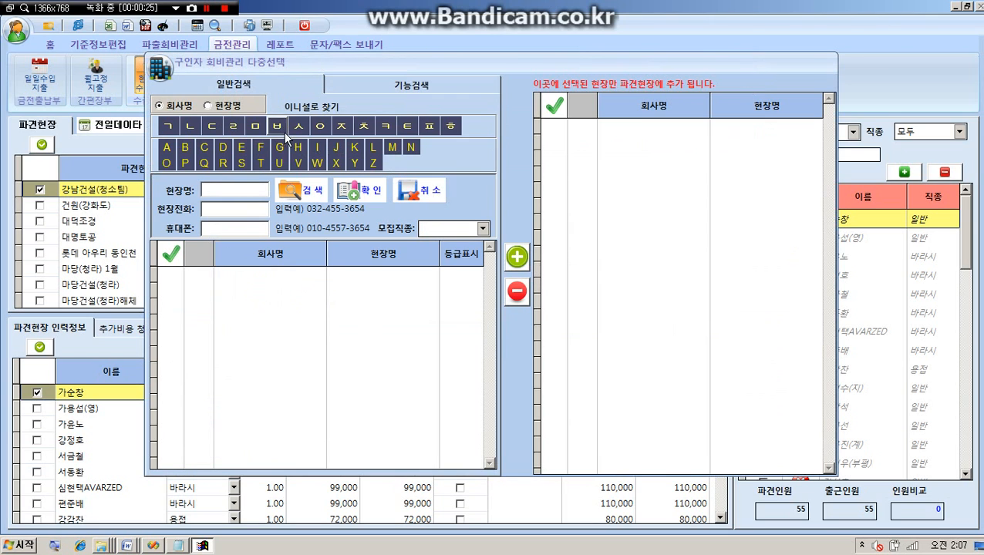
click(276, 125)
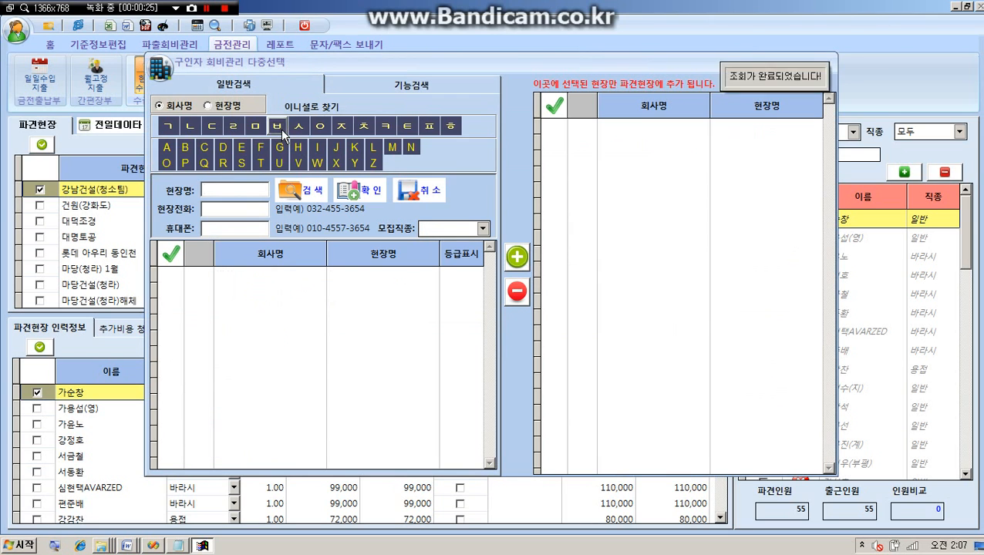
Add the sites of 보광건업, 보광건업(신정동) and 보미건설(정동) to the daily collection list.
click(171, 306)
click(171, 306)
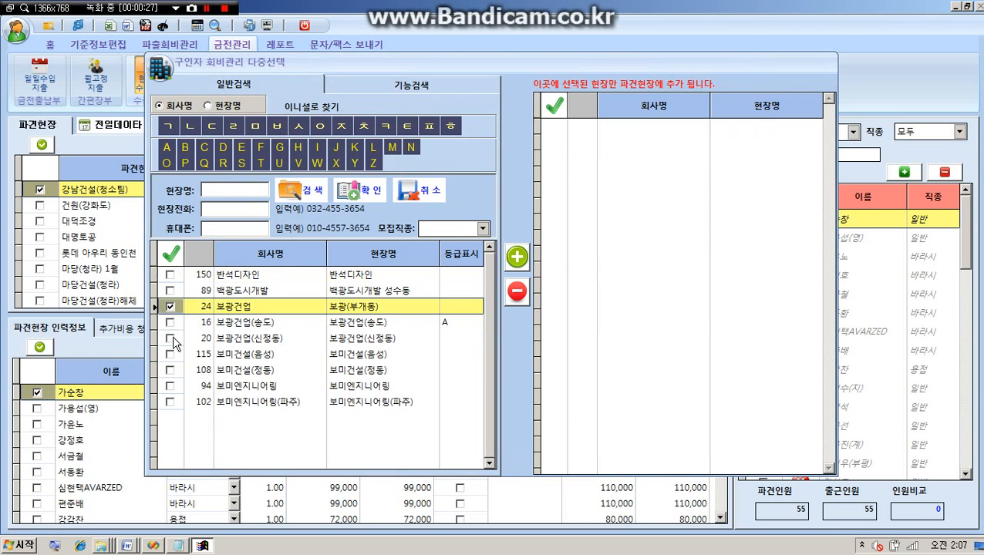
click(170, 338)
click(170, 371)
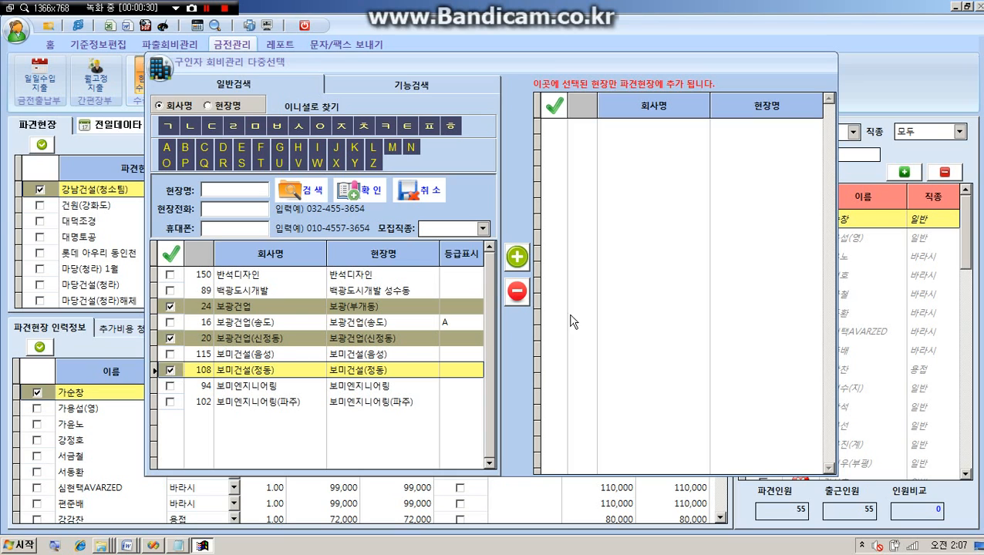
click(516, 257)
click(360, 191)
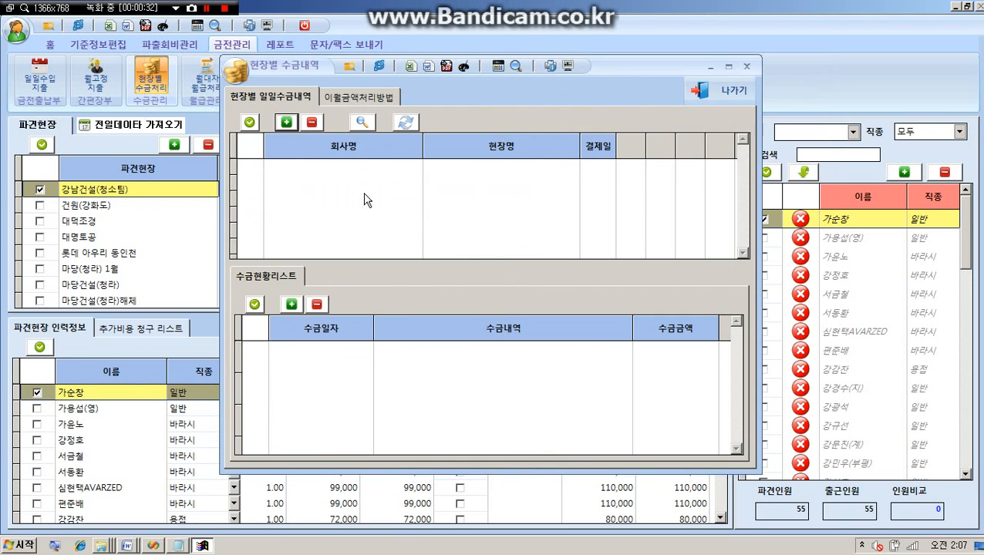
Add a collection entry for 보광건업 dated 2012.10.04 with description 9월분 and amount 3,000,000, and close the collection window.
click(303, 169)
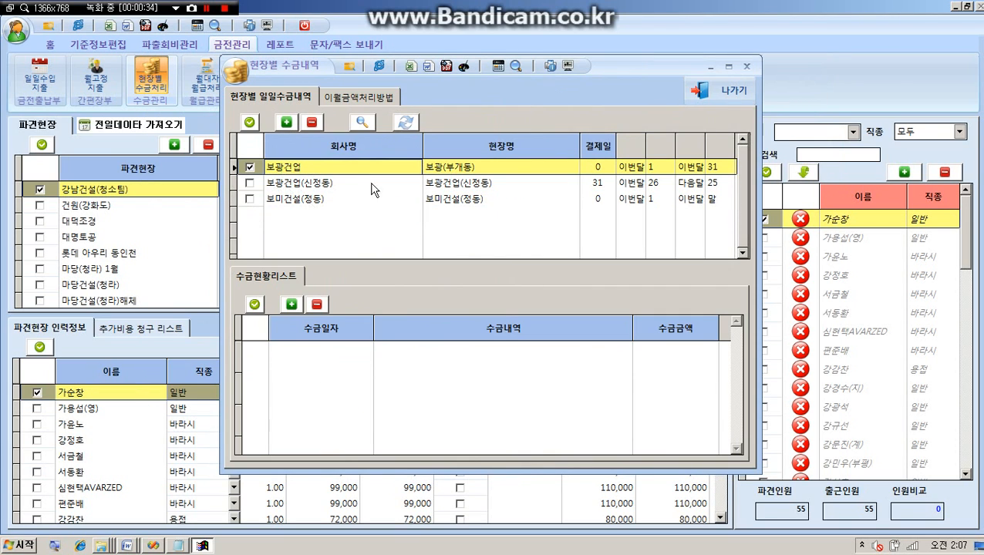
click(292, 304)
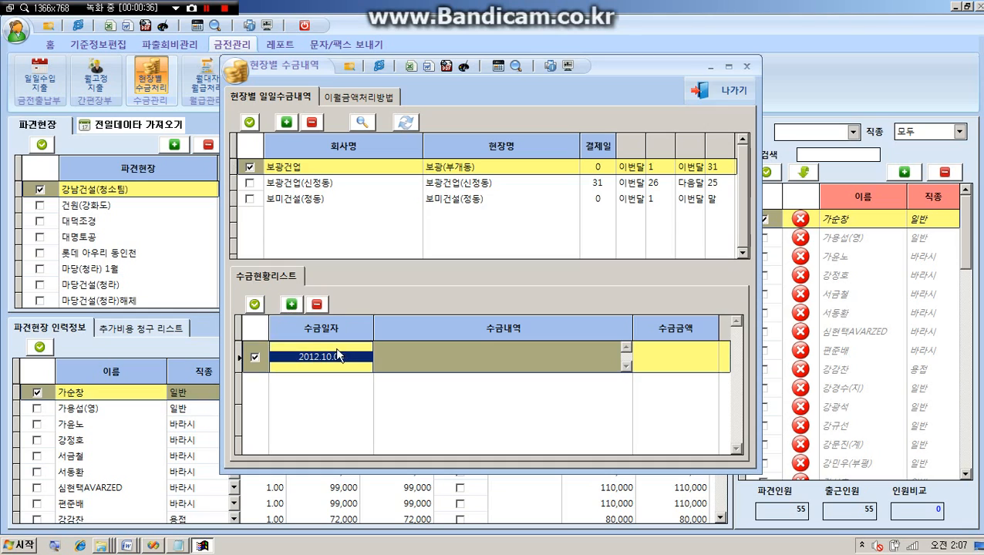
key(Tab)
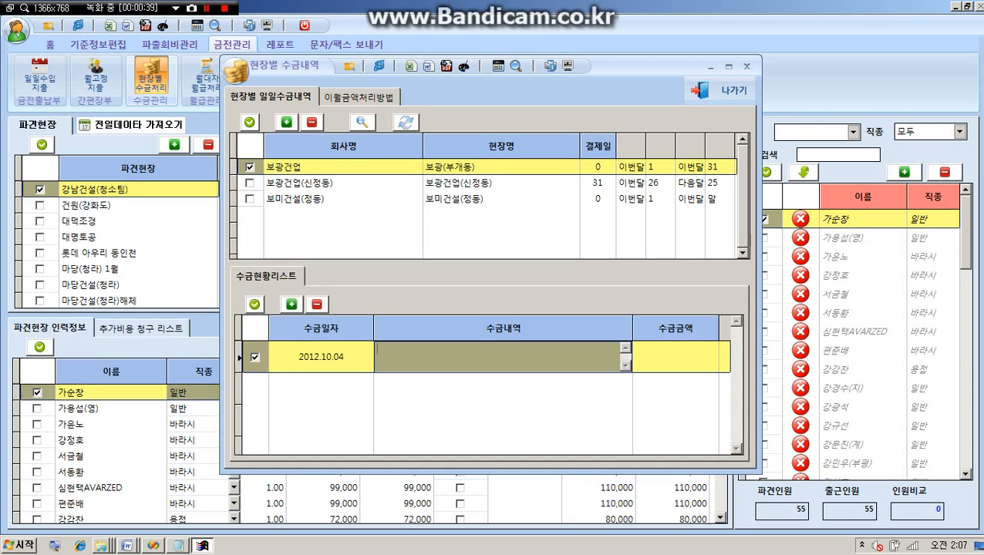
text(ㅇㄹ부)
key(Tab)
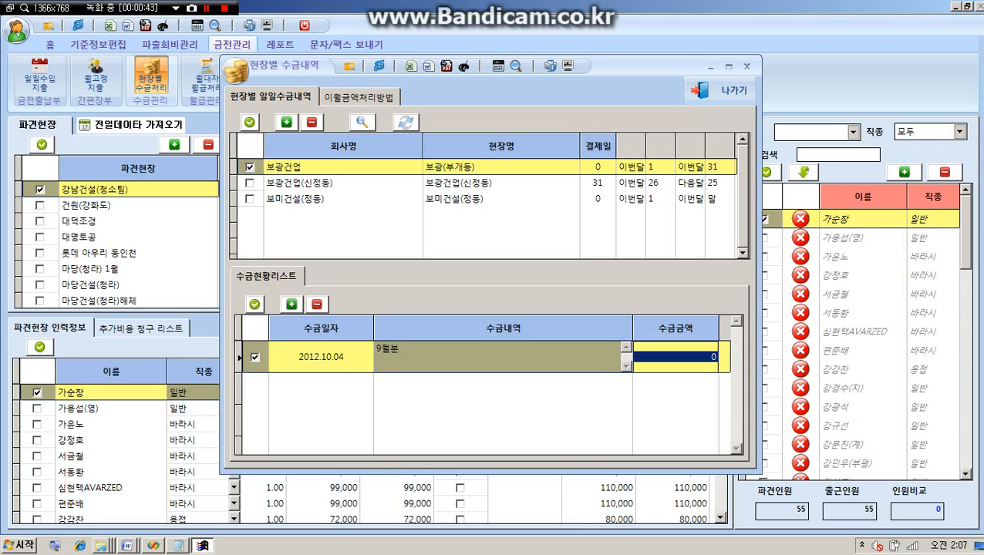
text(300,000,0)
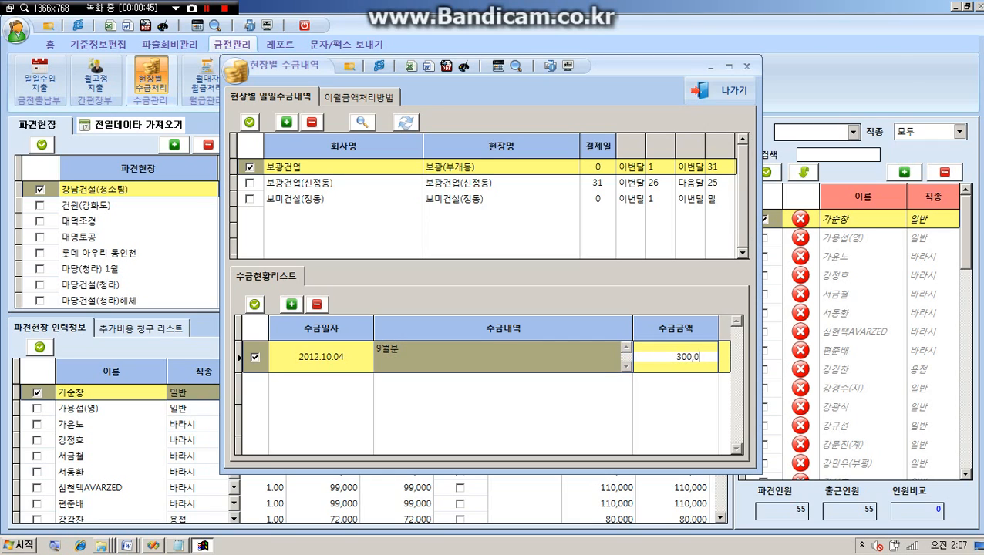
key(Return)
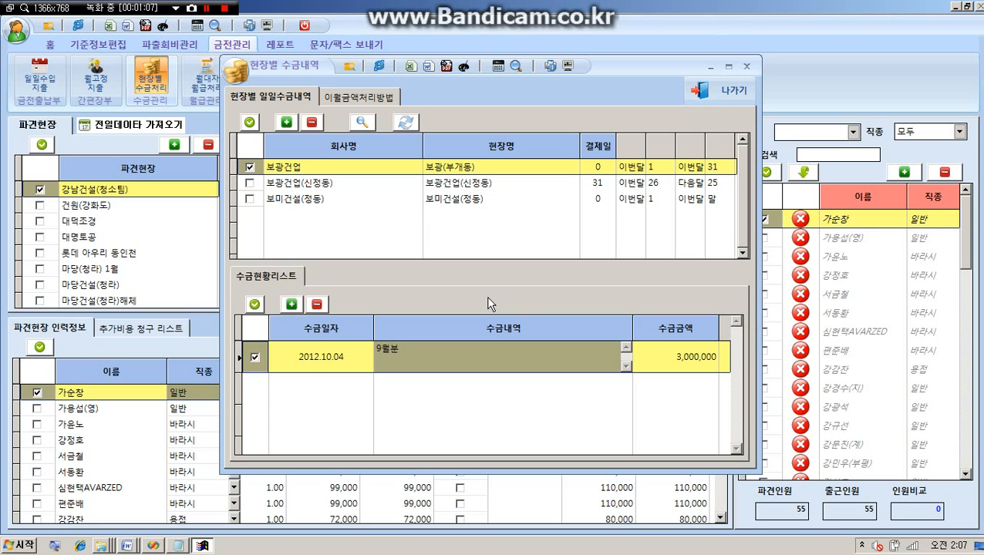
click(716, 91)
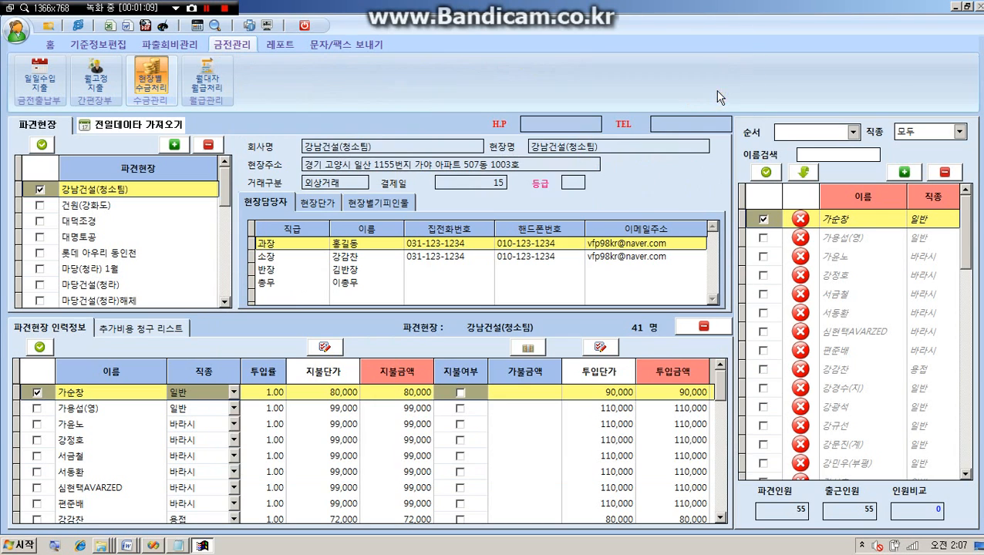
Open the invoice issuing screen (청구서 발행) and reload the billing list with 전체보기.
click(50, 45)
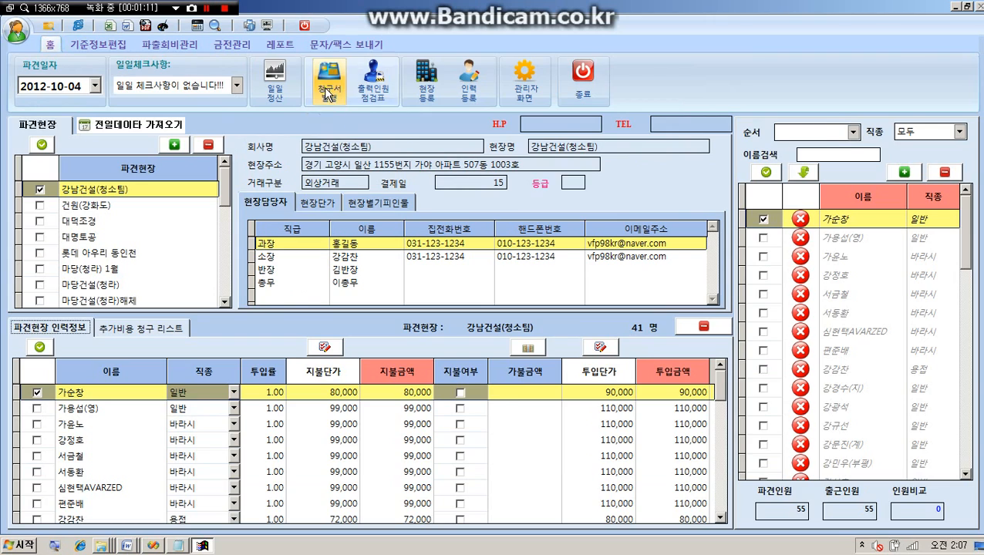
click(324, 87)
click(720, 269)
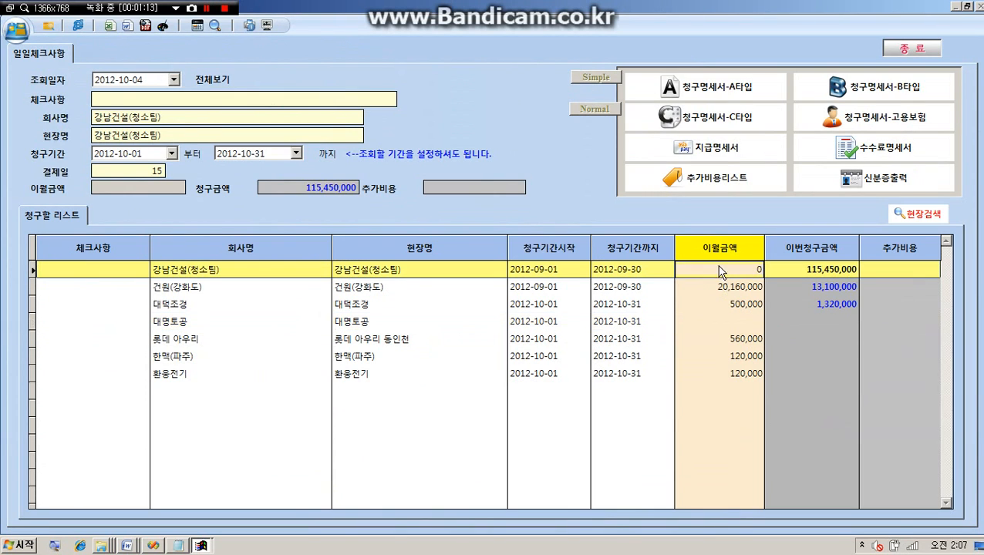
click(212, 81)
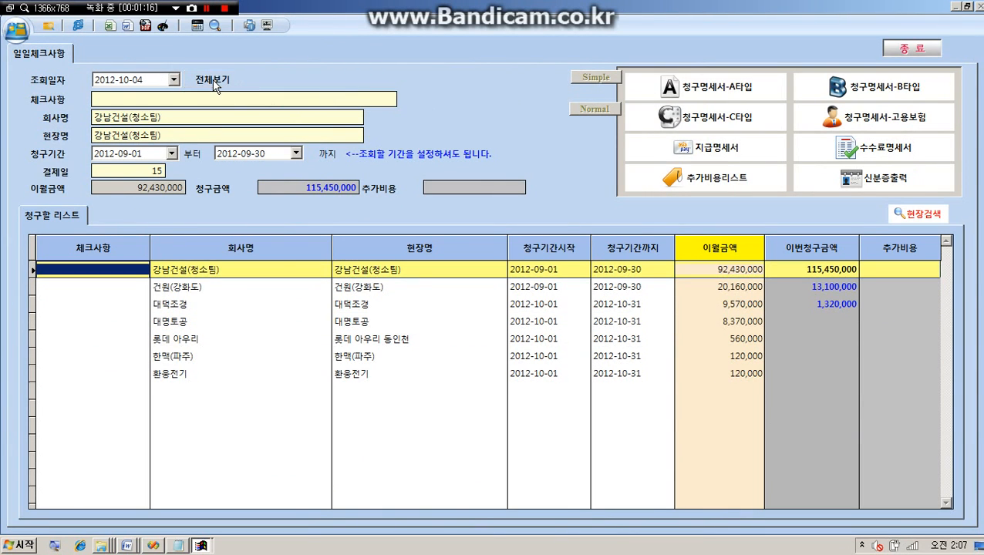
Examine the carried-over amounts (이월금액) of the sites in the billing list.
click(701, 268)
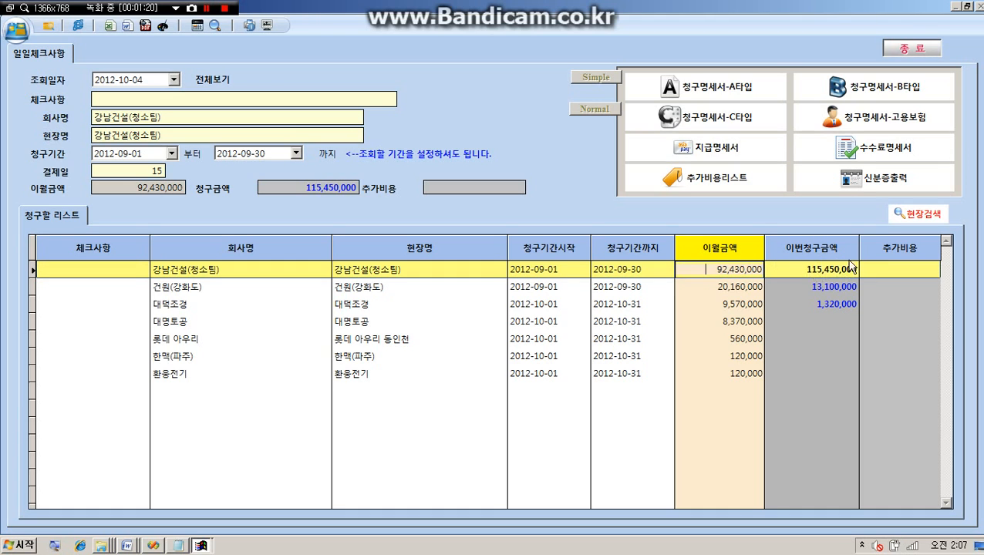
click(760, 270)
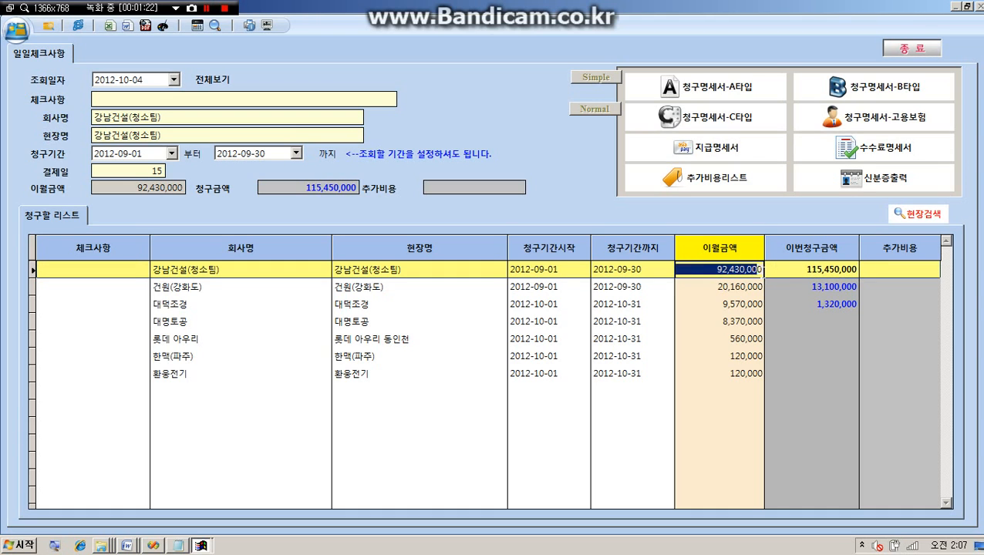
click(713, 287)
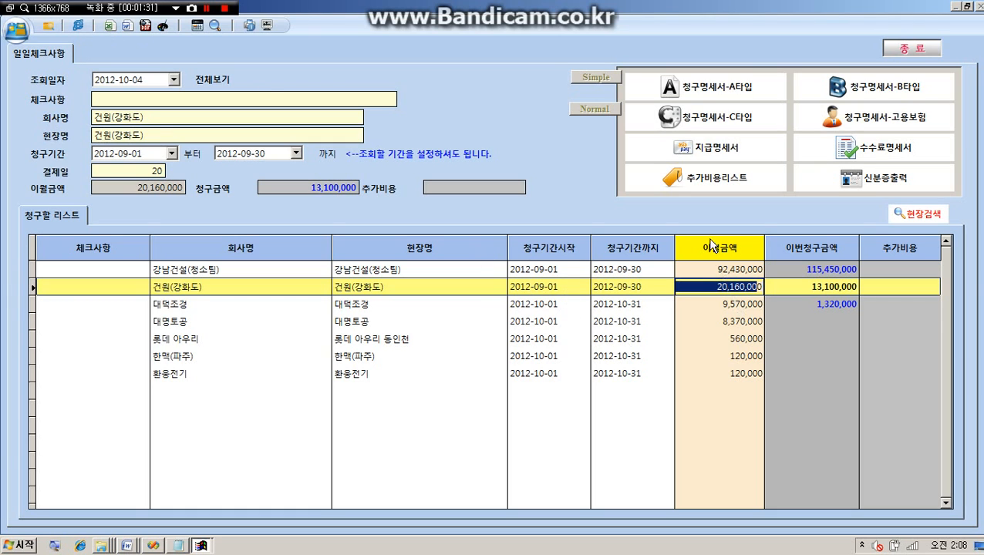
click(718, 269)
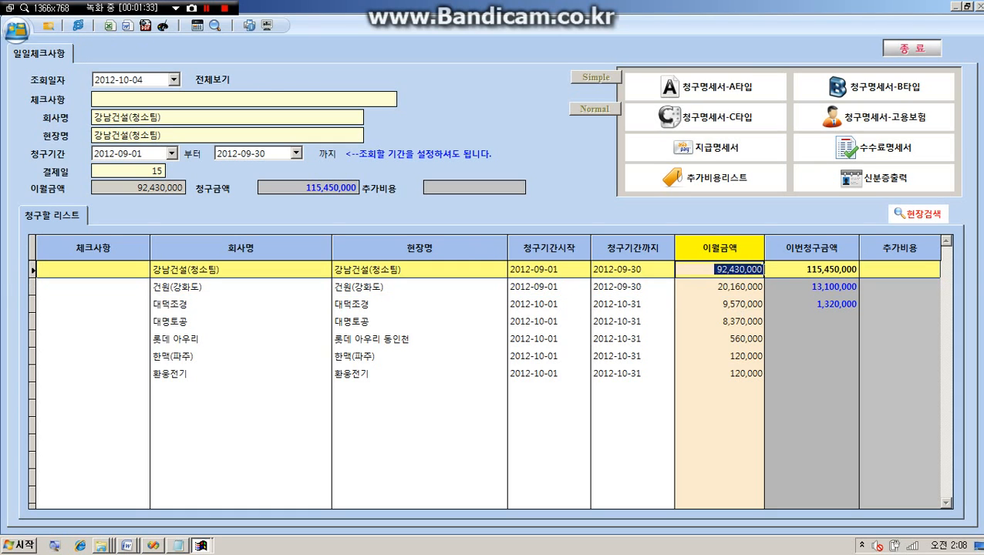
click(735, 290)
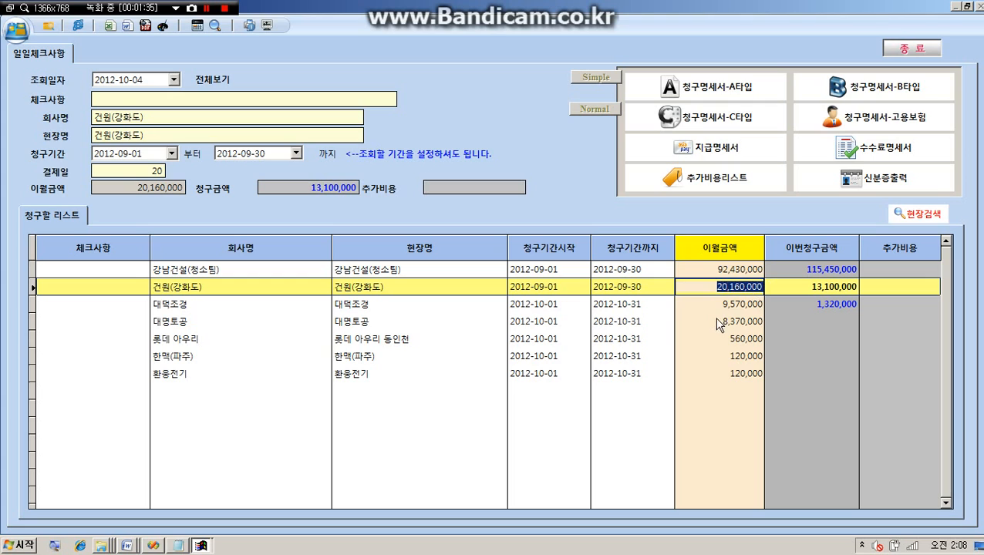
drag(728, 305, 761, 304)
click(739, 323)
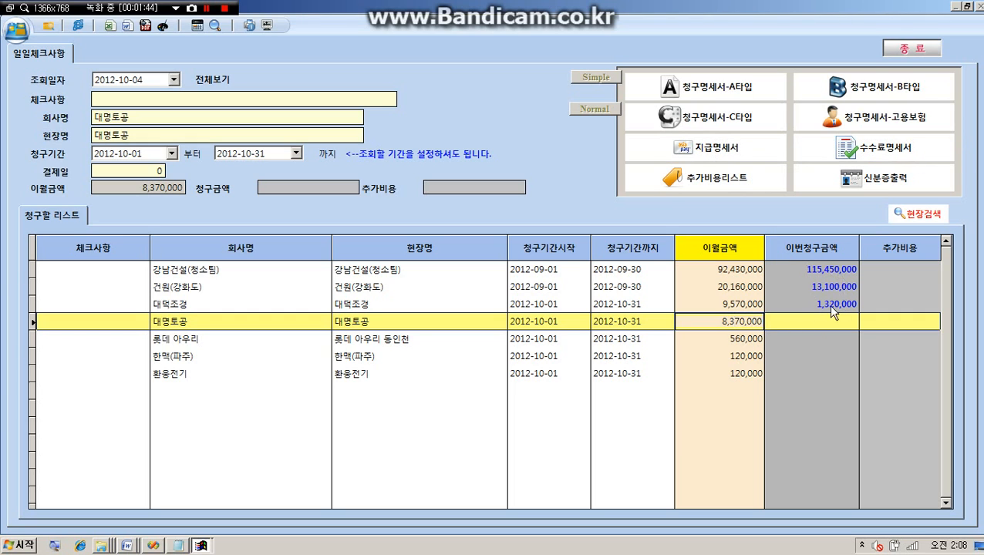
click(720, 274)
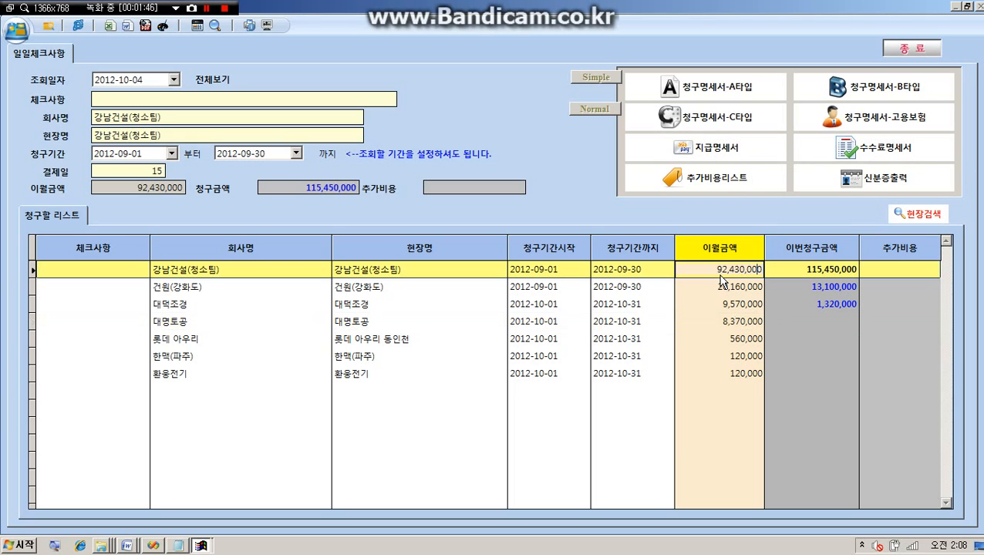
double_click(762, 269)
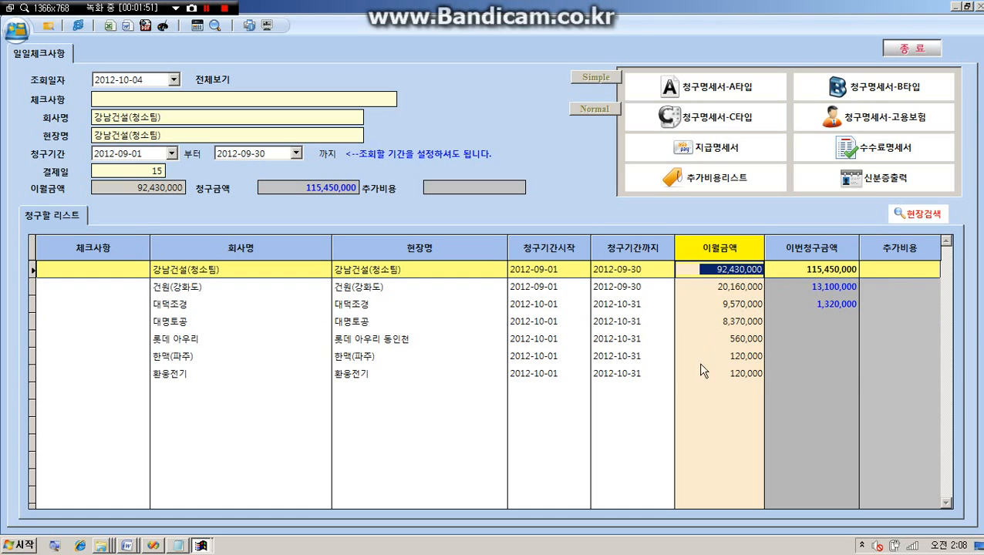
click(725, 374)
click(721, 286)
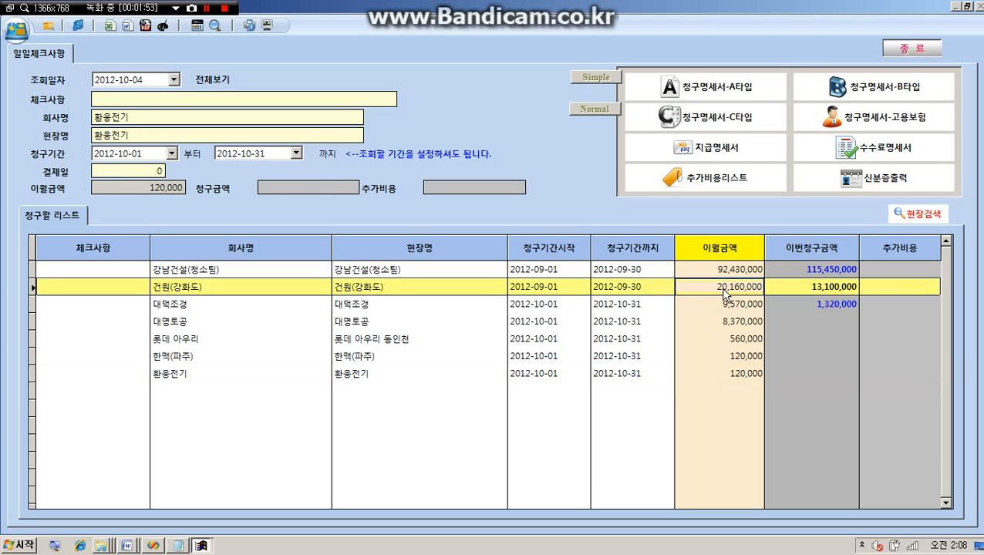
Set the carried-over amount (이월금액) of 강남건설(청소팀) to 0 and accept updating the collection list.
click(723, 269)
key(Down)
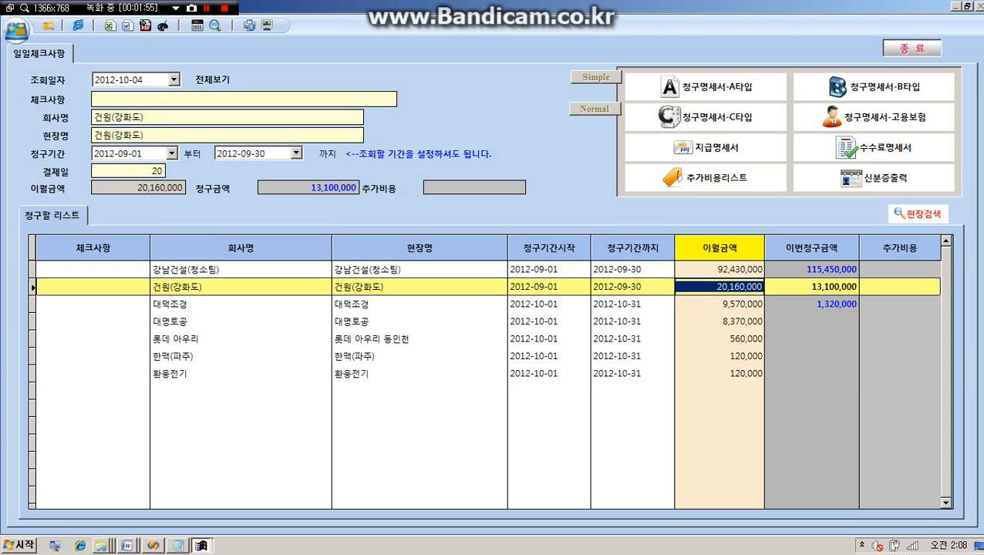
key(Up)
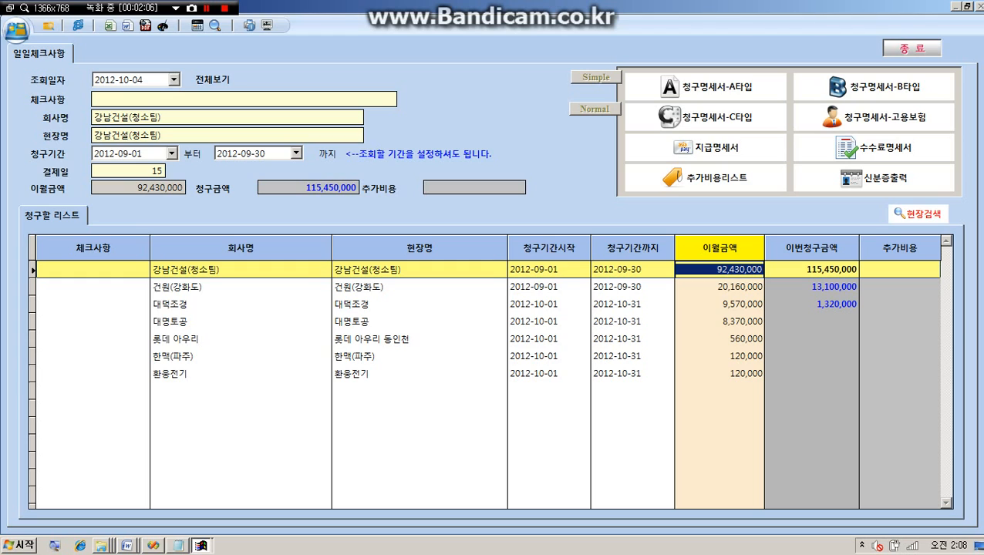
text(0)
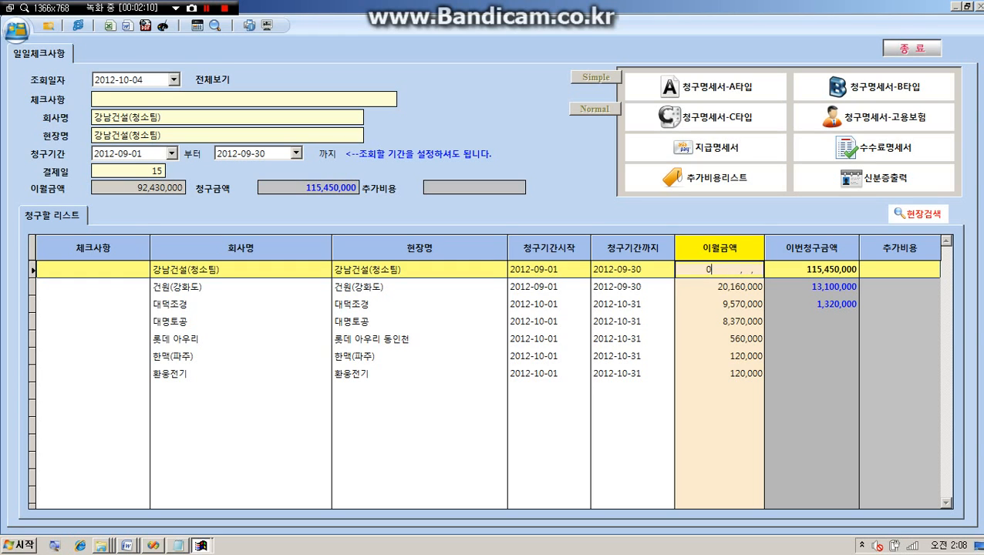
key(Return)
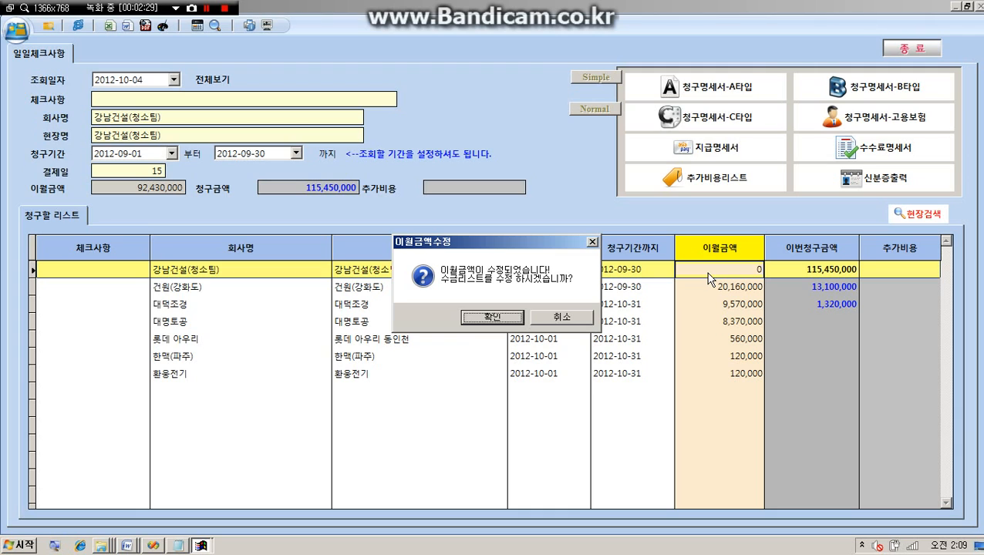
click(502, 319)
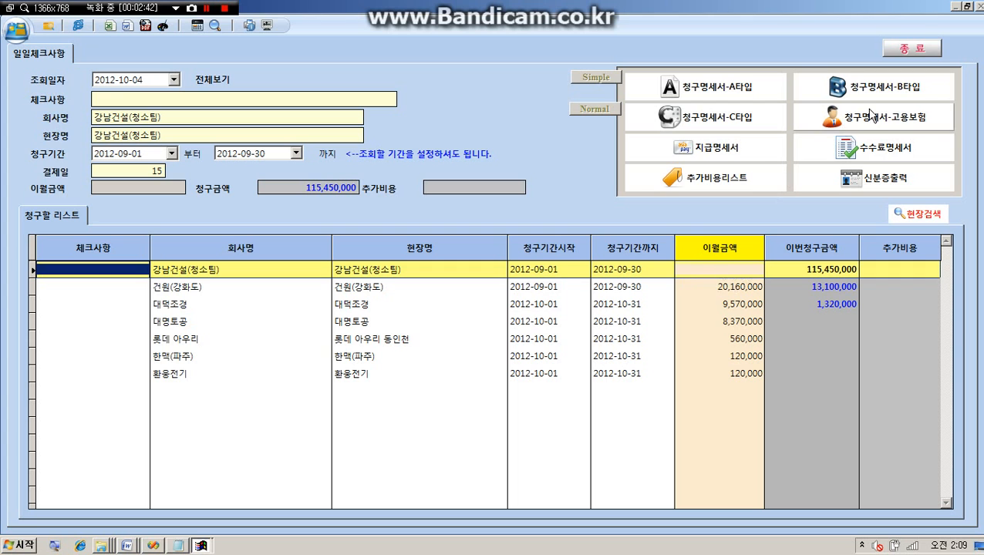
Leave the invoice screen, reopen 현장별 수금처리, refresh its site list and inspect the collection entry of 강남건설(청소팀).
click(911, 49)
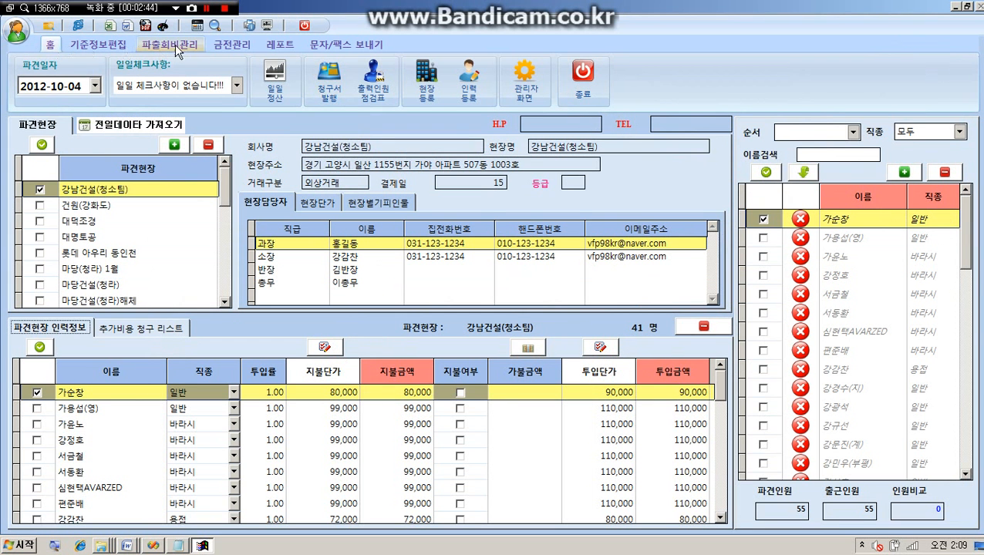
click(231, 44)
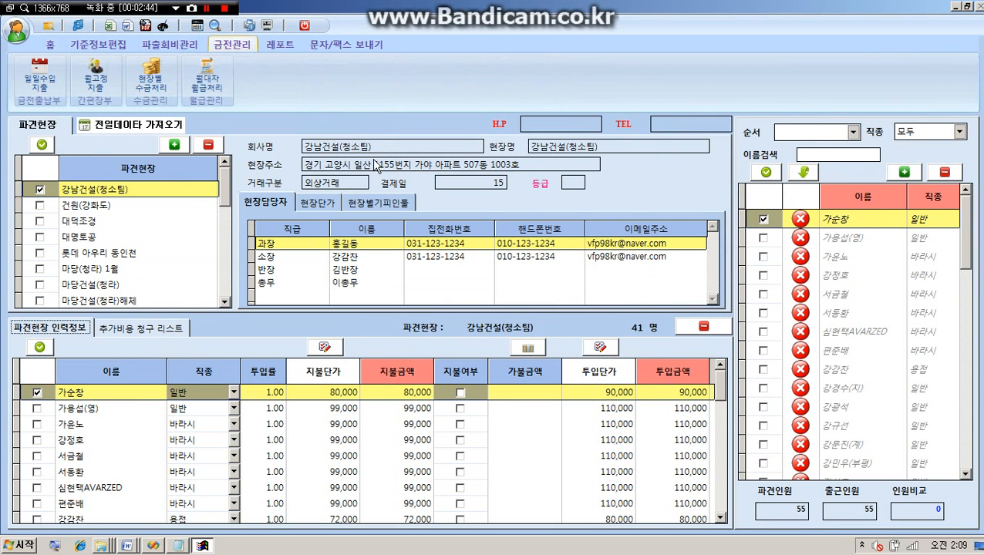
click(142, 81)
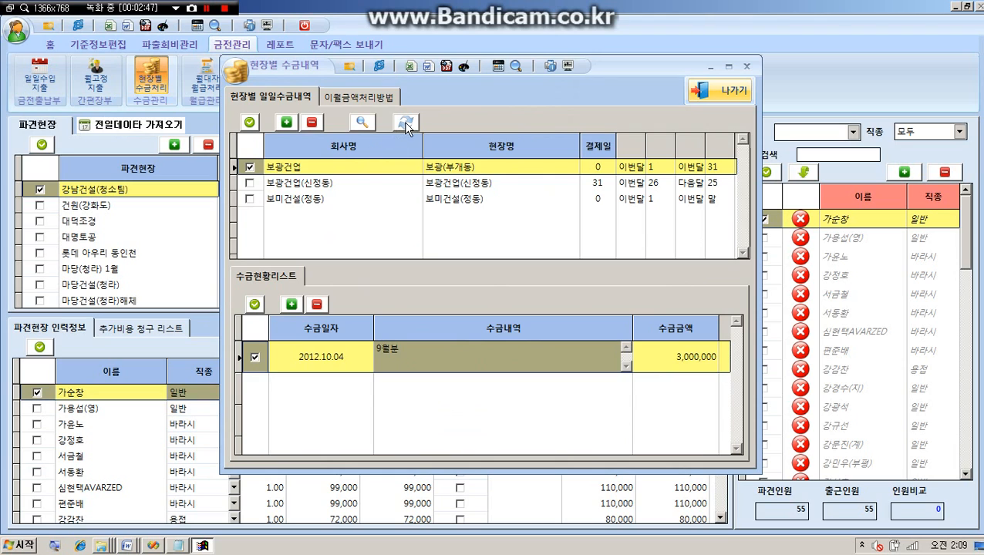
click(404, 121)
click(316, 166)
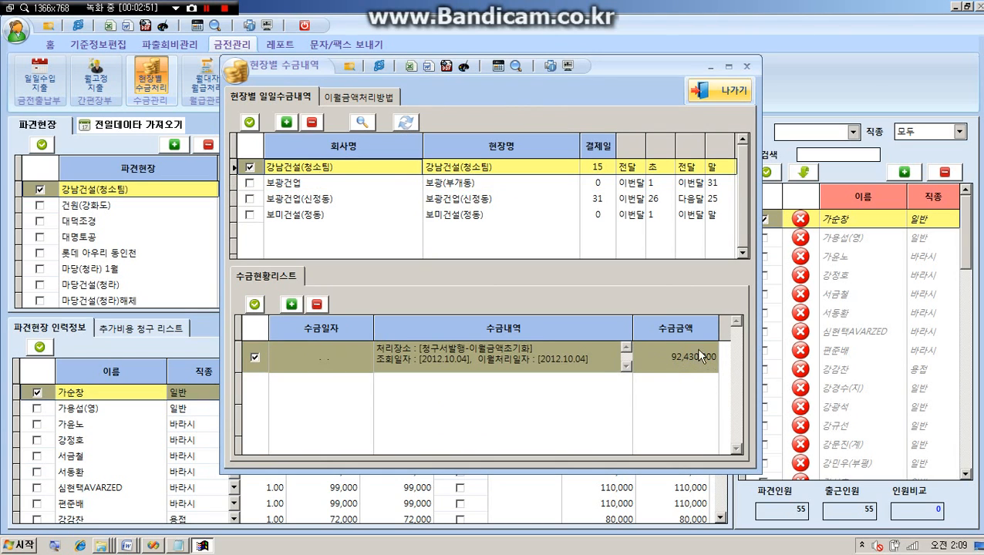
Remove the three sites from 보광건업 to 보미건설(정동) from the per-site collection list, keeping 강남건설(청소팀).
click(250, 184)
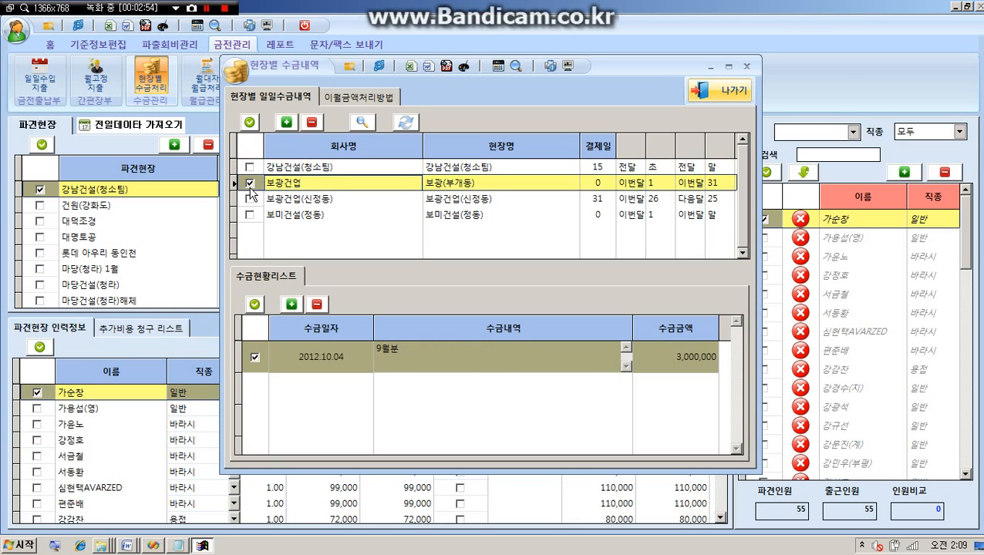
shift+click(293, 215)
click(313, 122)
click(498, 317)
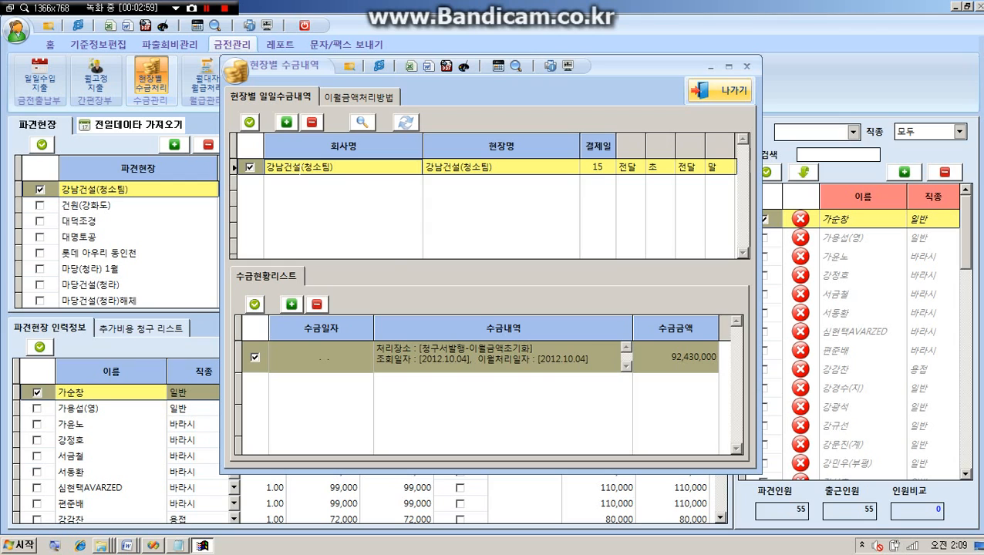
Inspect the collection amount, description and collection date of the 강남건설(청소팀) reset entry.
click(664, 357)
drag(655, 357, 710, 357)
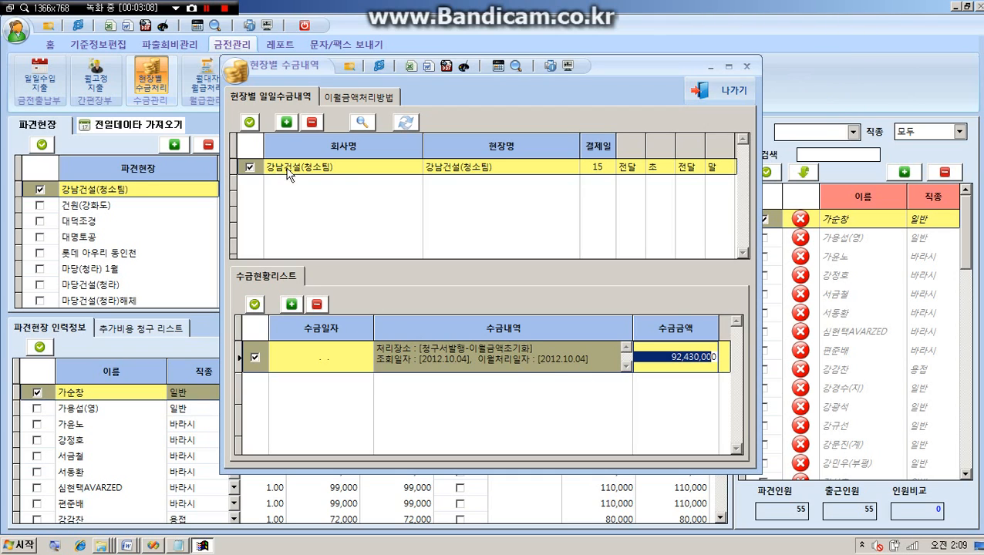
click(494, 357)
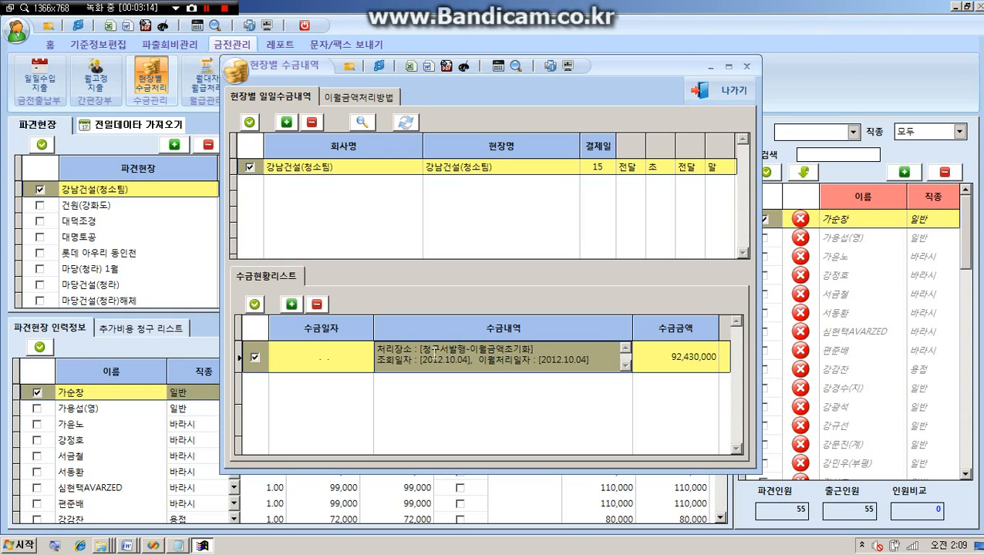
click(328, 358)
double_click(348, 357)
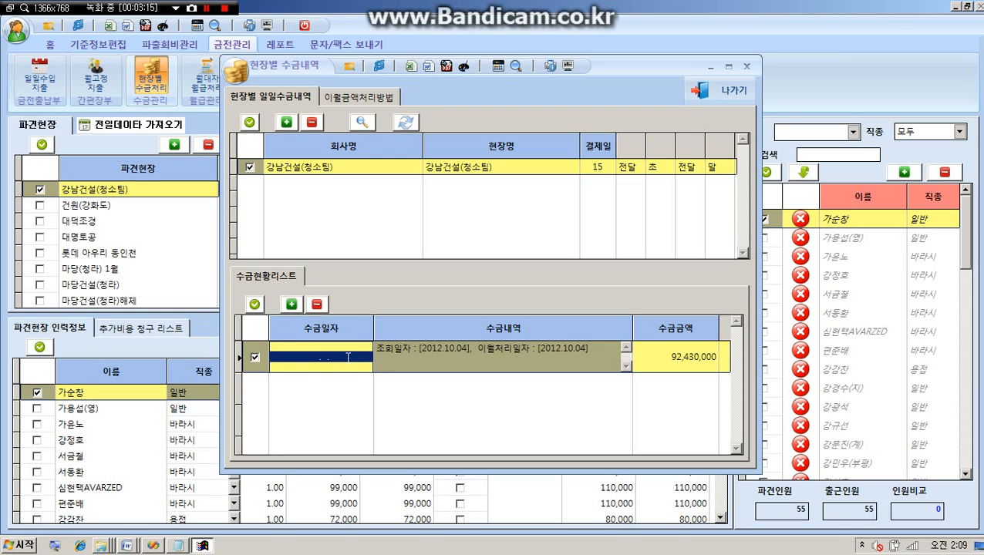
click(452, 366)
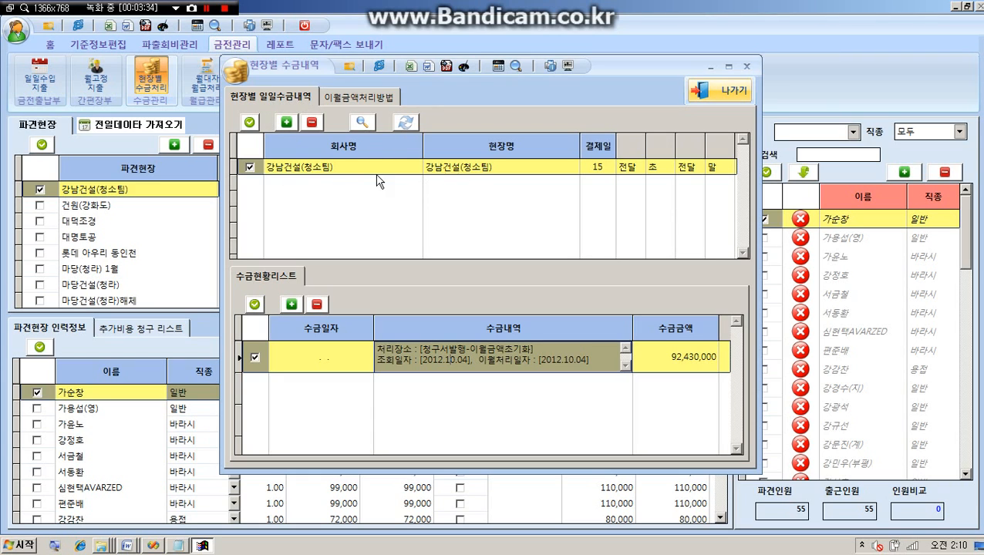
Leave the per-site collection window, open the invoice issuing screen (청구서 발행) and reload the billing list with 전체보기.
click(729, 103)
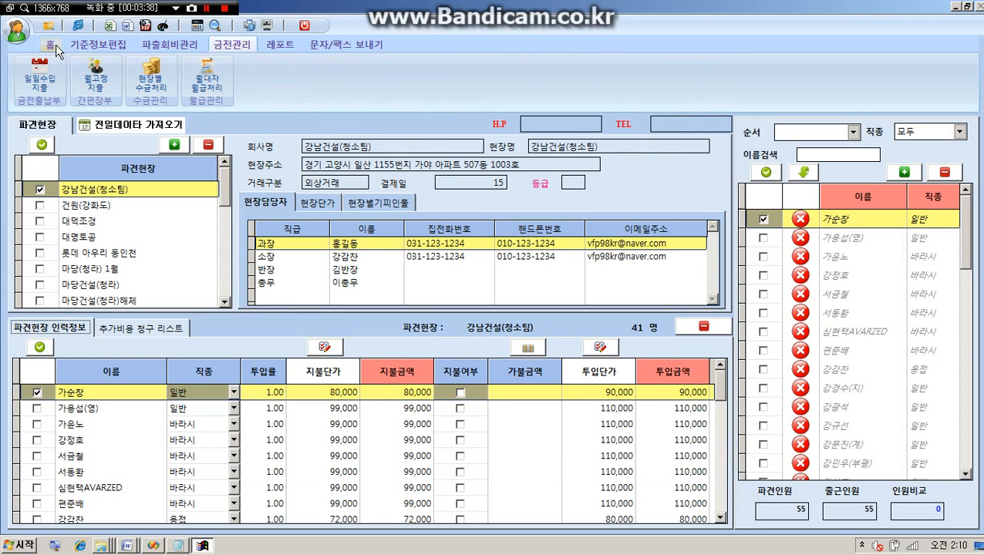
click(51, 44)
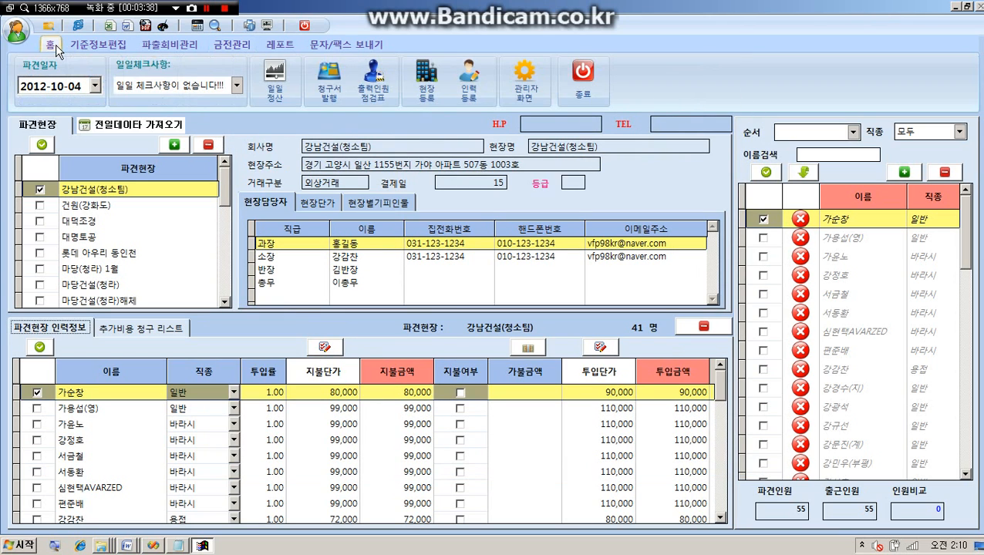
click(332, 90)
click(212, 80)
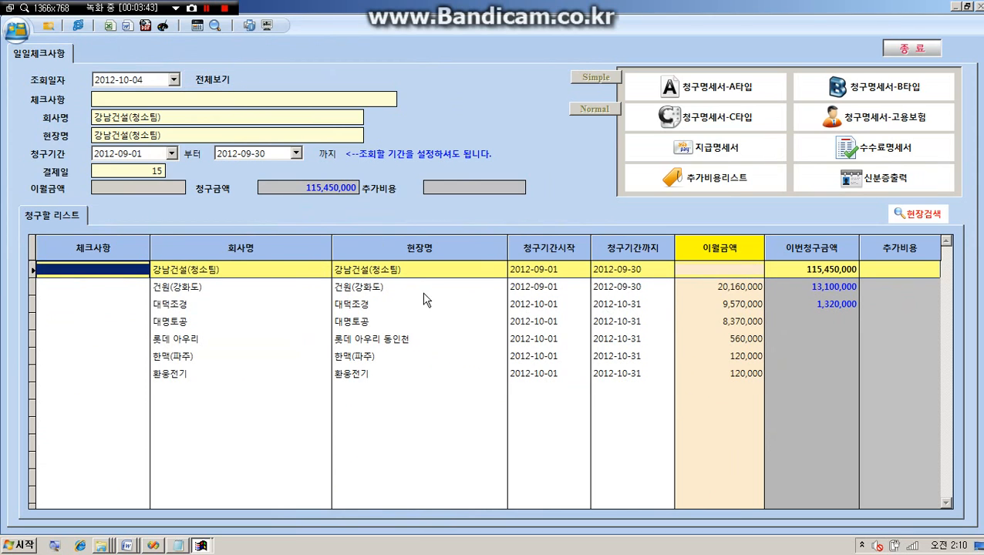
Set the carried-over amount (이월금액) of 대덕조경 to 1,000,000 and accept updating the collection list.
click(344, 306)
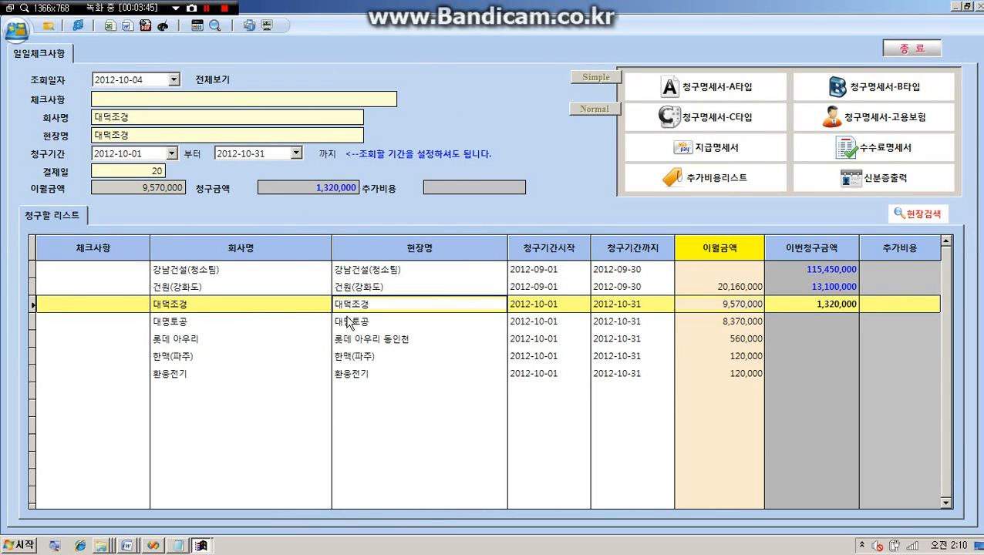
click(736, 305)
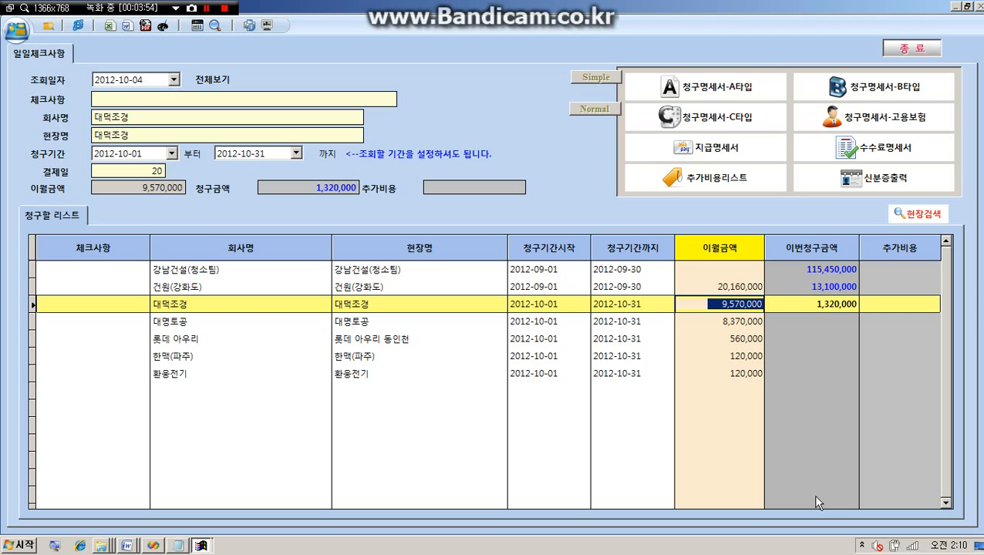
text(1000000)
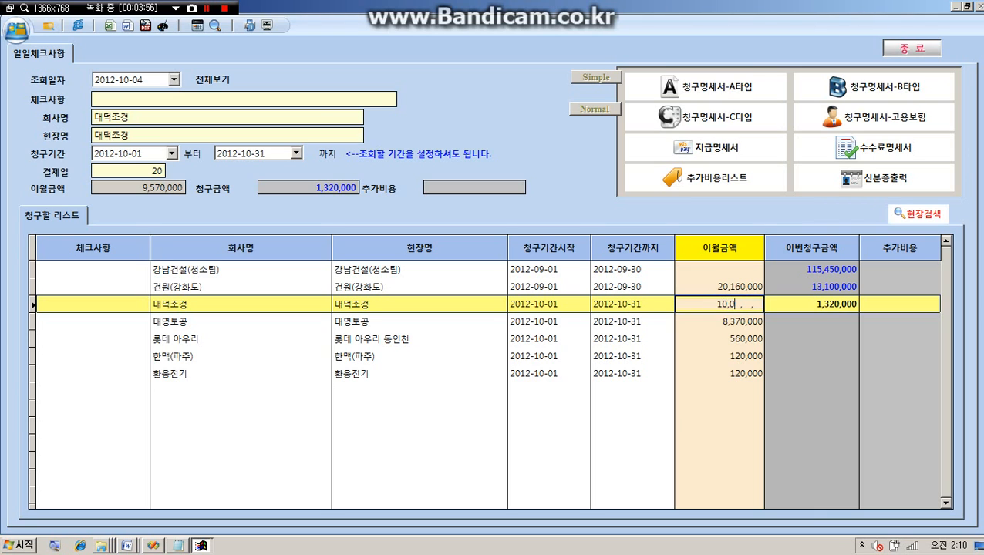
key(Return)
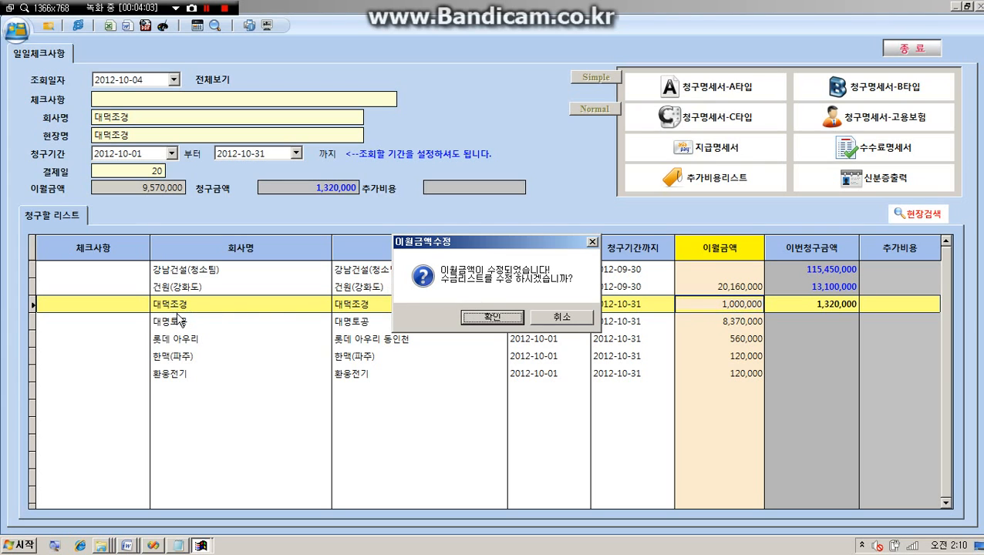
click(489, 317)
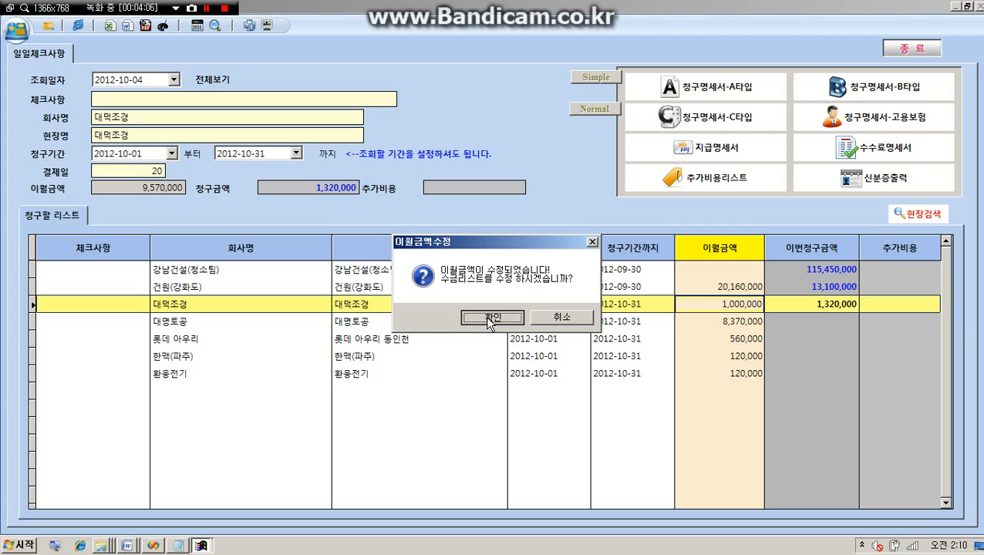
Leave the invoice screen, reopen 현장별 수금처리, refresh its site list and inspect the collection entry of 대덕조경.
click(898, 49)
click(231, 48)
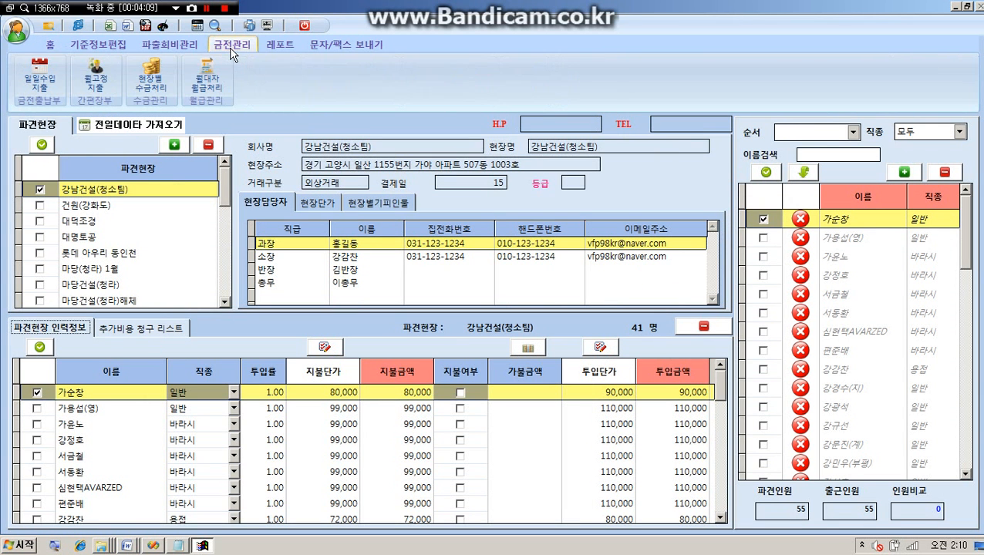
click(151, 85)
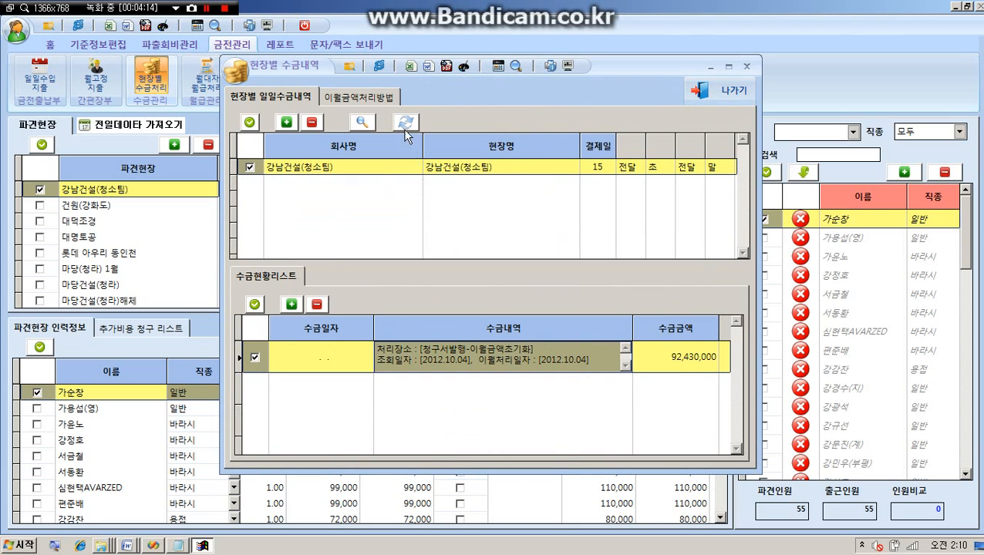
click(405, 125)
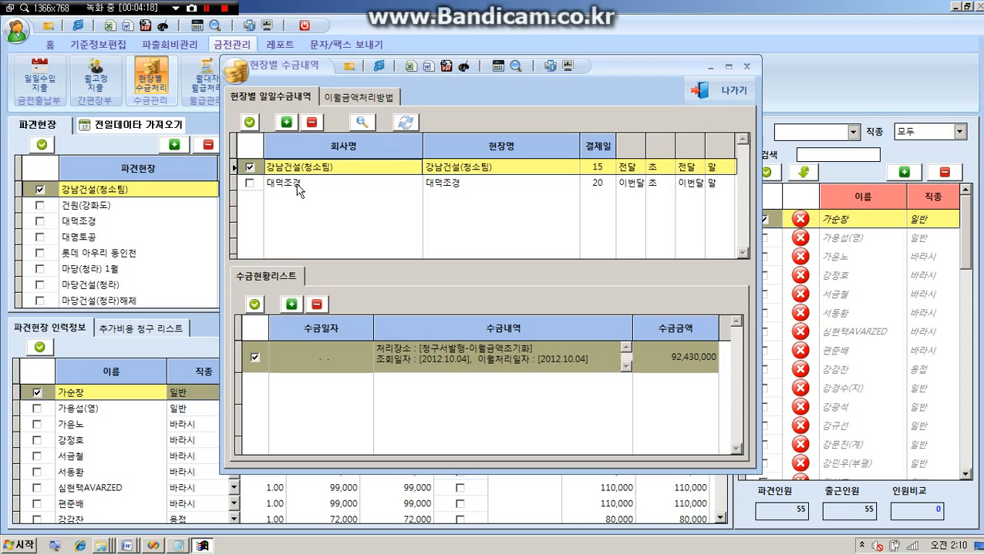
click(306, 186)
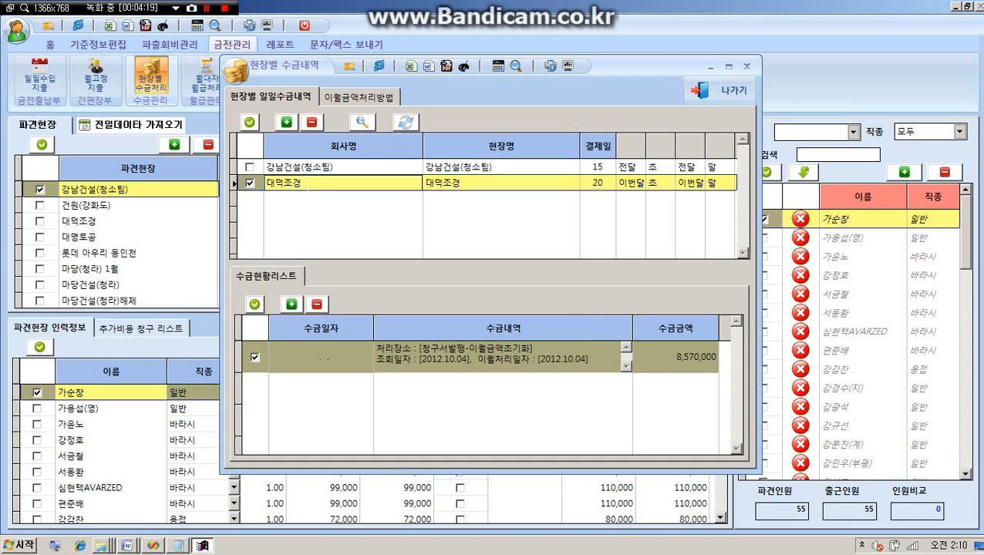
click(675, 357)
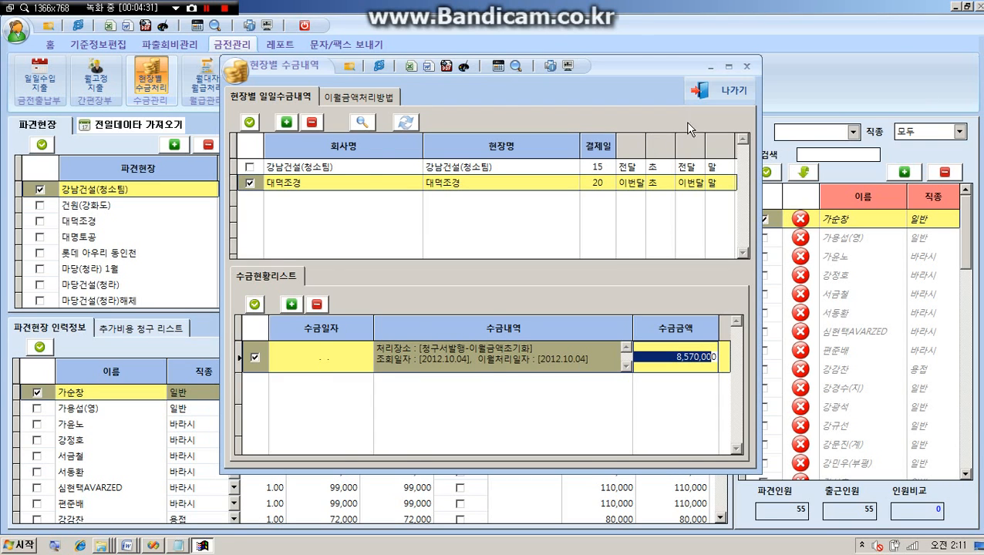
Exit the collection window, return to the invoice issuing screen (청구서 발행) and reload all billing entries.
click(713, 90)
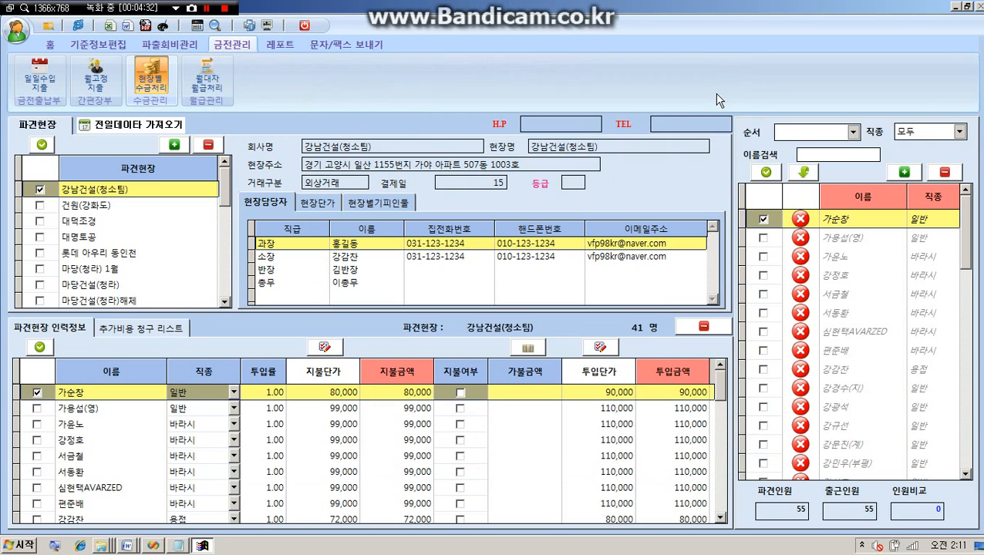
click(49, 45)
click(330, 86)
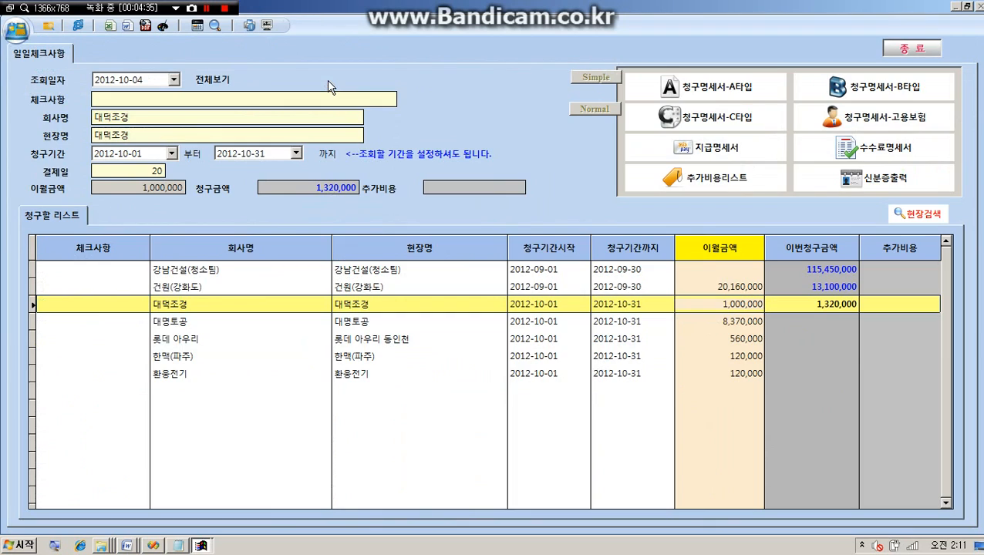
click(213, 79)
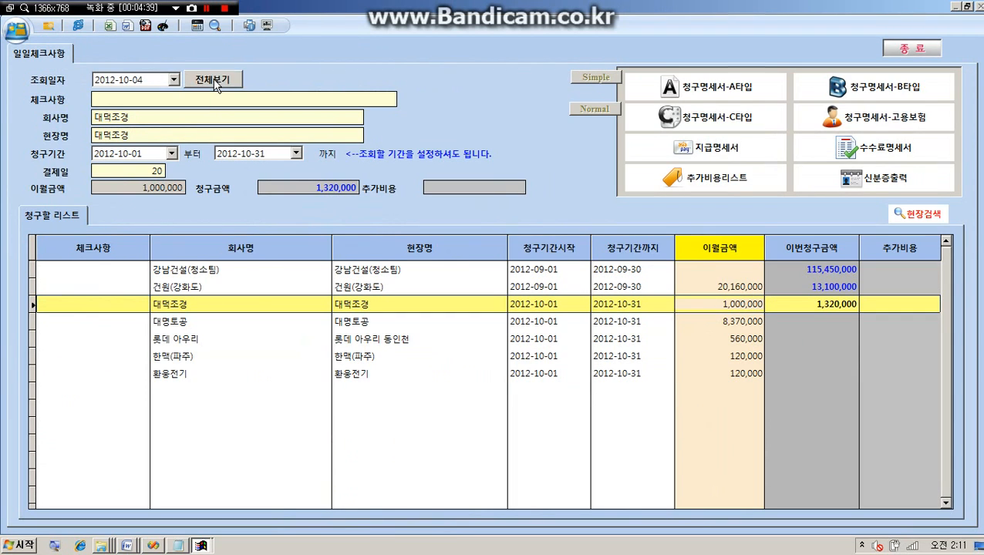
Check the carried-over amount (이월금액) of 대덕조경 before and after reloading the billing list.
click(734, 303)
drag(706, 304, 764, 306)
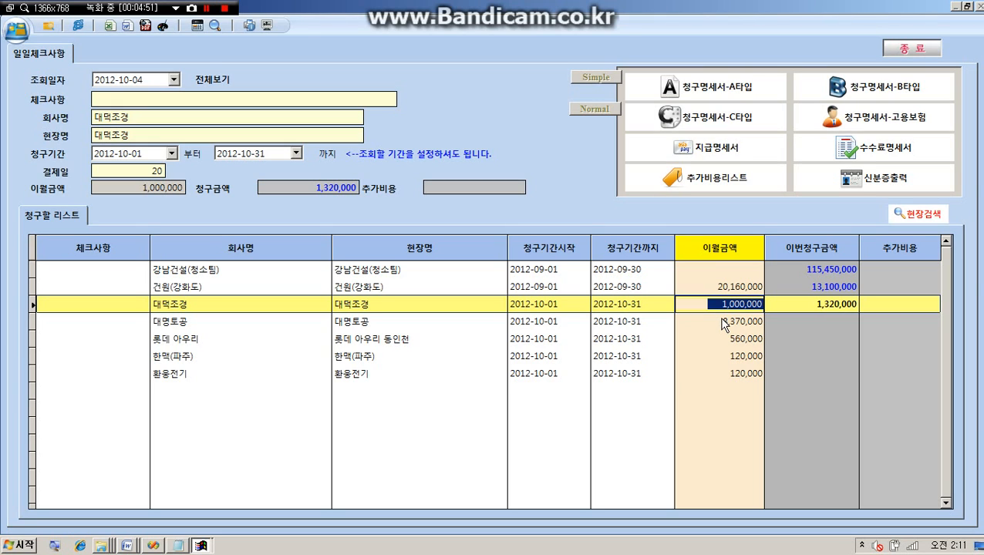
drag(720, 304, 767, 308)
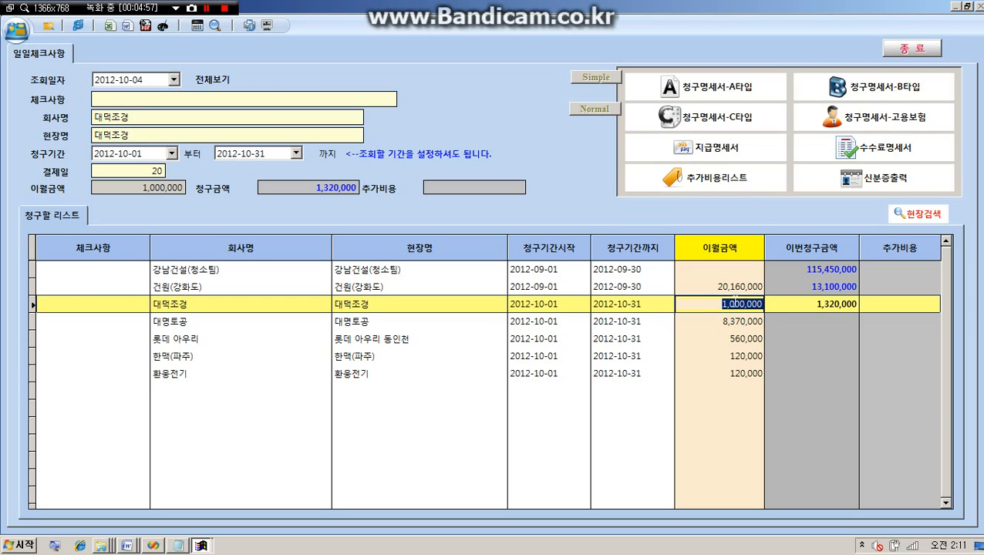
click(209, 81)
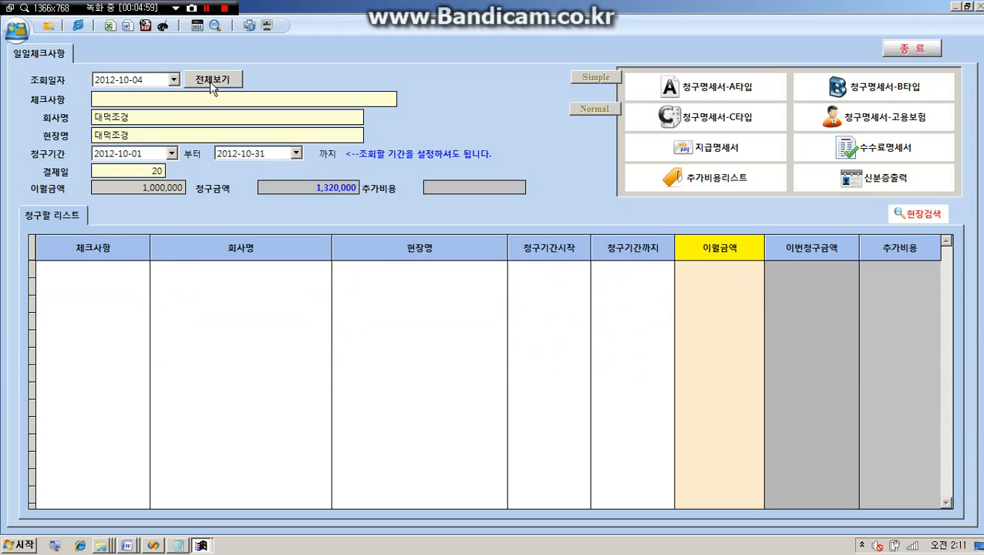
click(726, 306)
drag(707, 304, 764, 305)
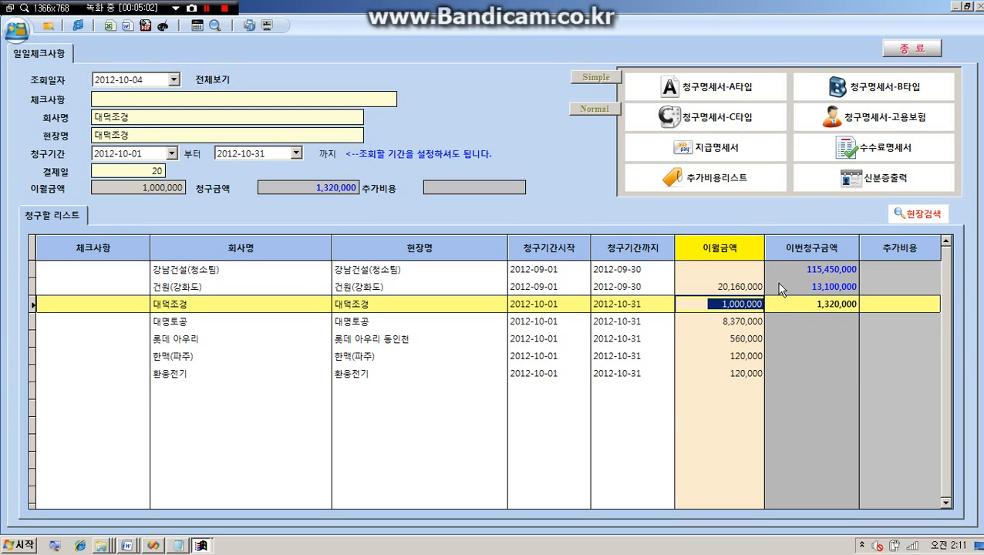
Close the invoice screen and reopen the per-site collection window (현장별 수금처리).
click(913, 53)
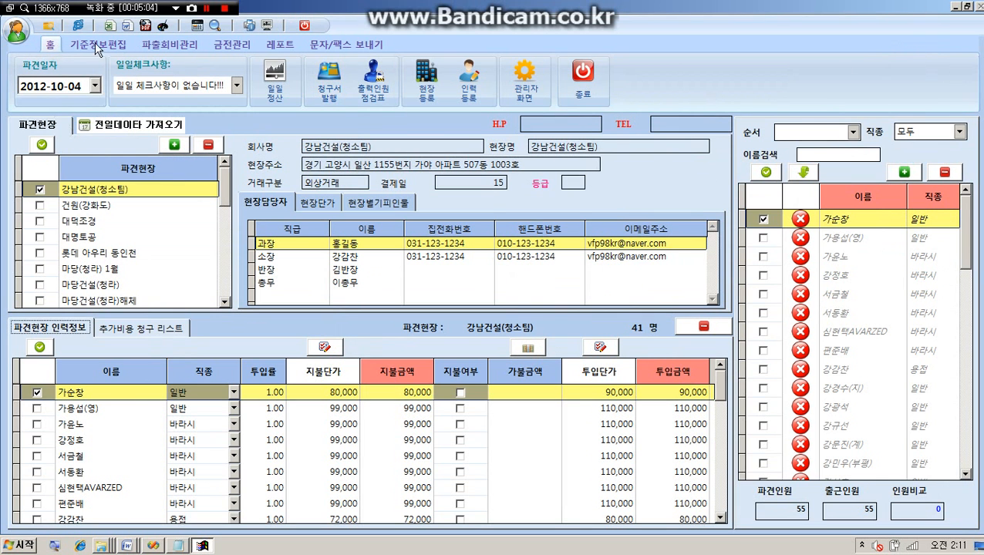
click(229, 47)
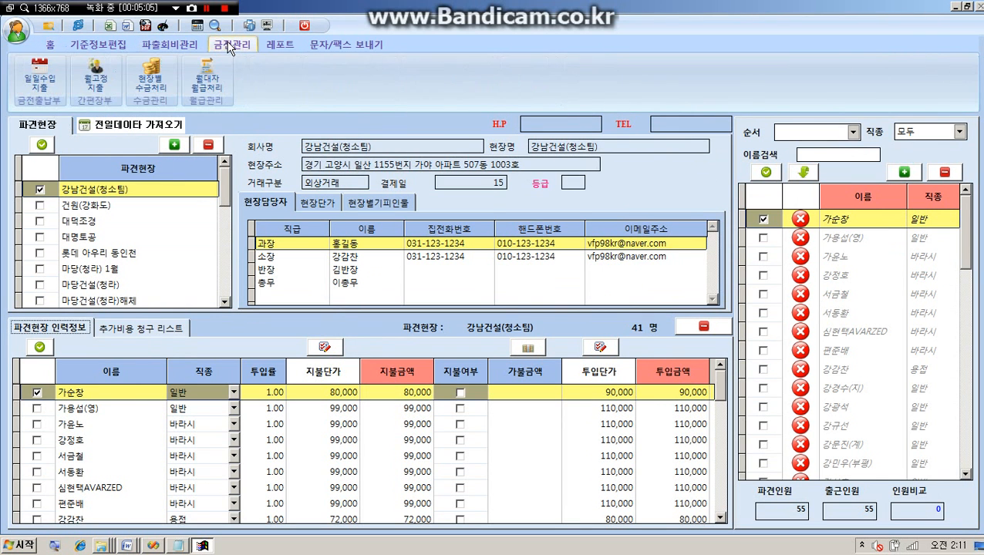
click(152, 81)
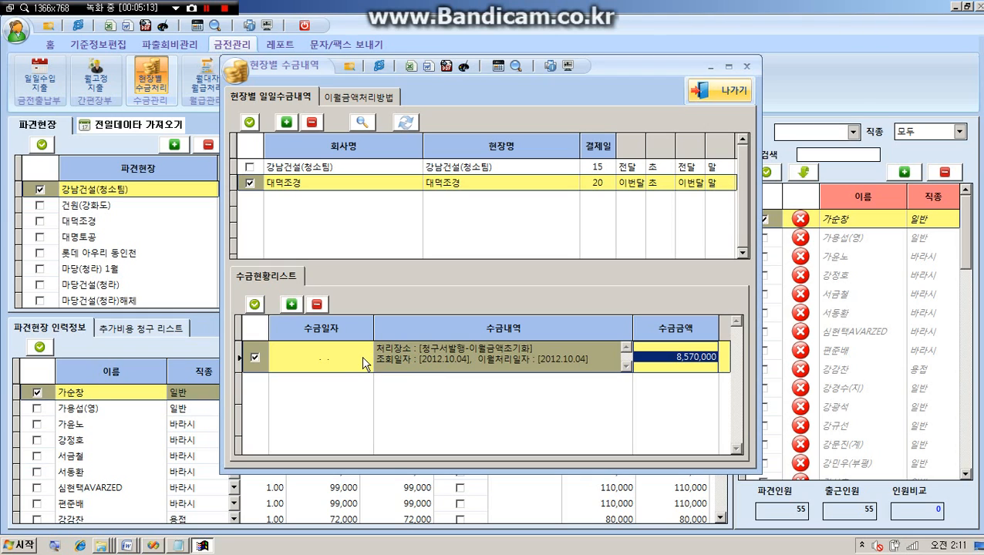
Add a collection entry for 대덕조경 dated 2012.10.04 with description 9월분 중간수금 and amount 500,000.
click(291, 304)
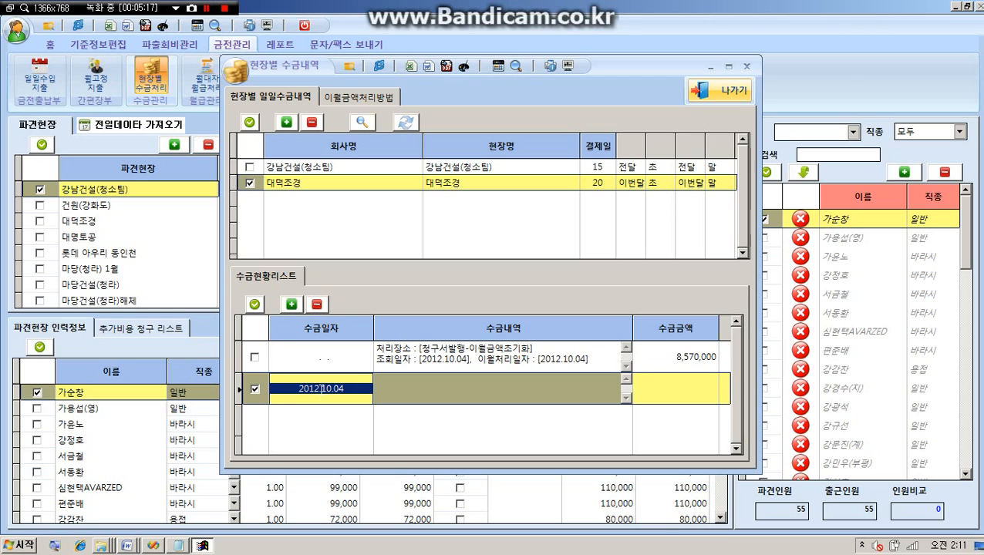
key(Return)
text(9월)
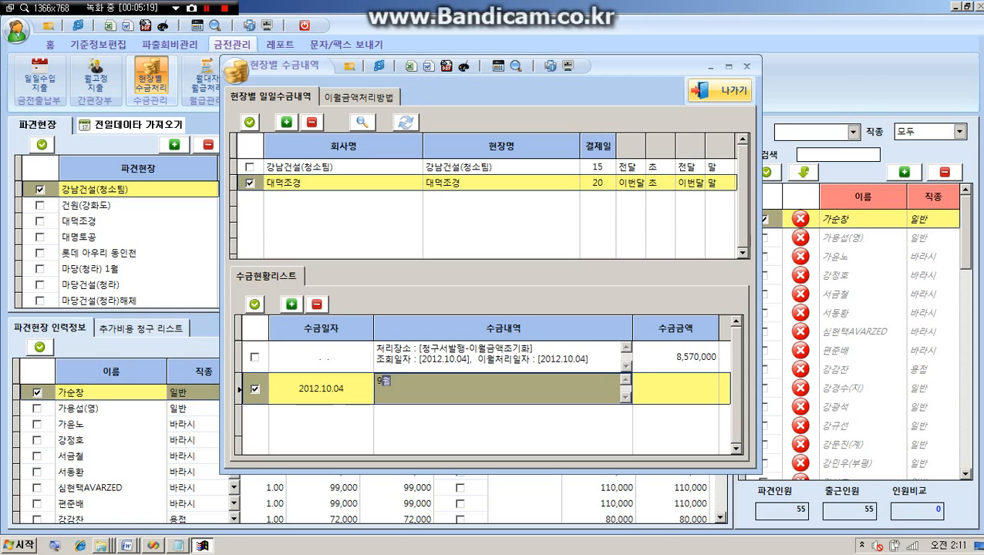
text(분 주ㅇㄱ)
text(수금)
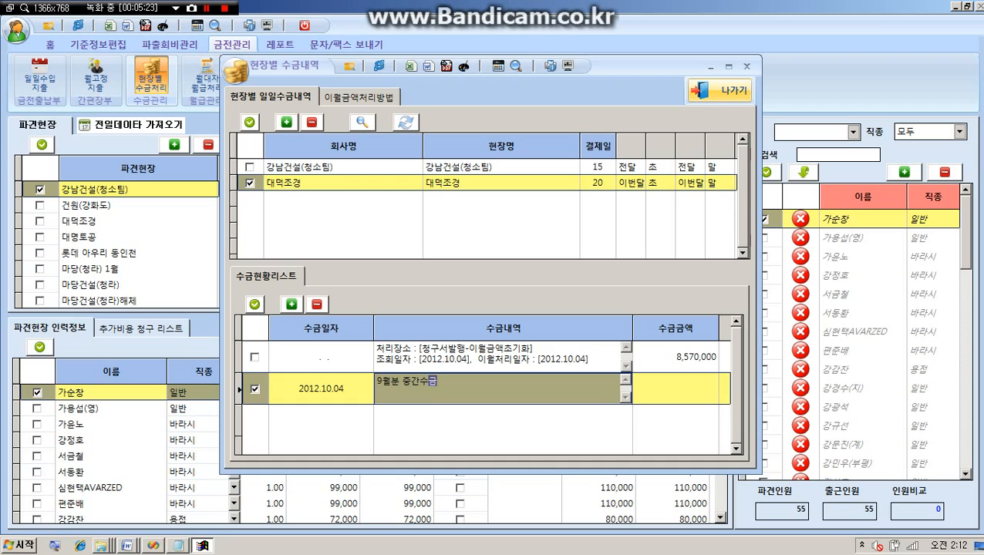
key(Tab)
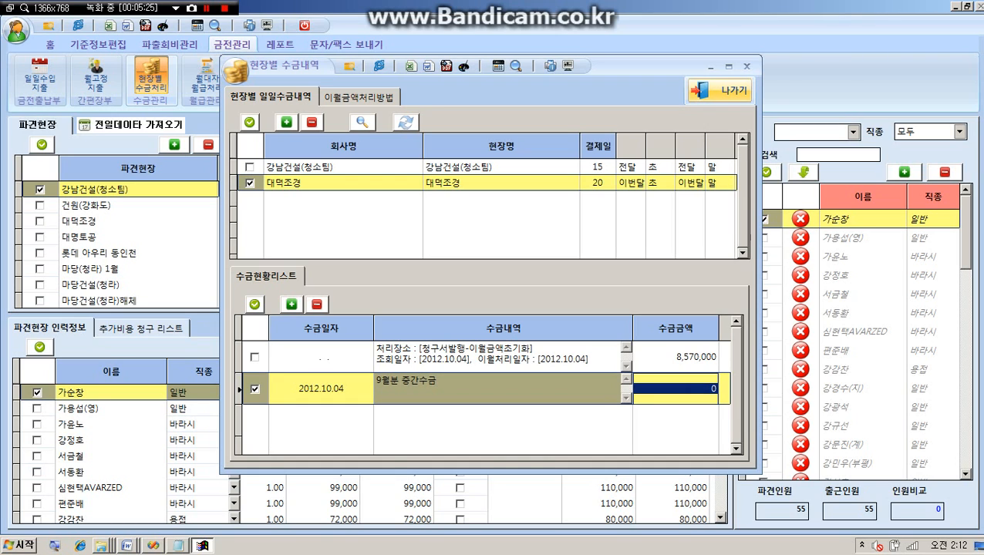
text(5000000)
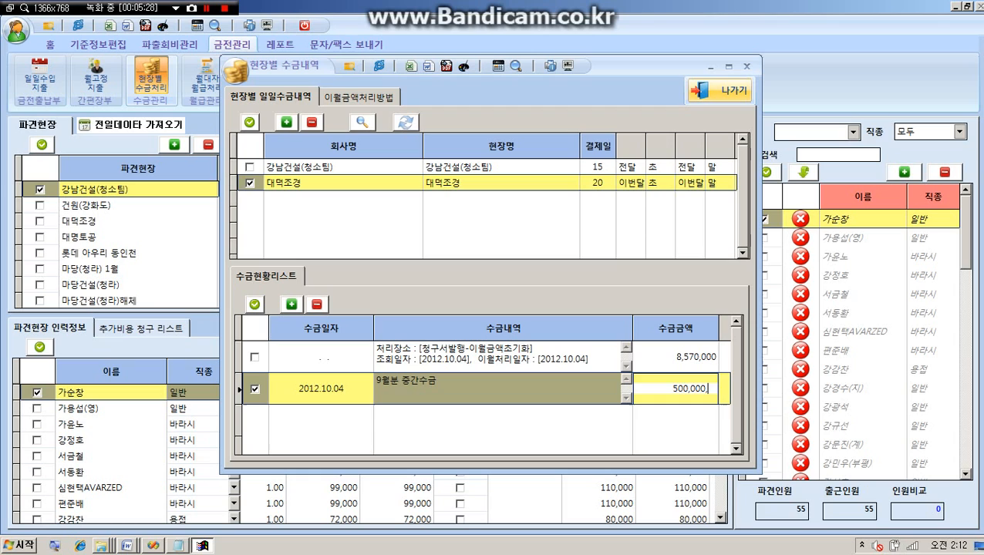
key(Return)
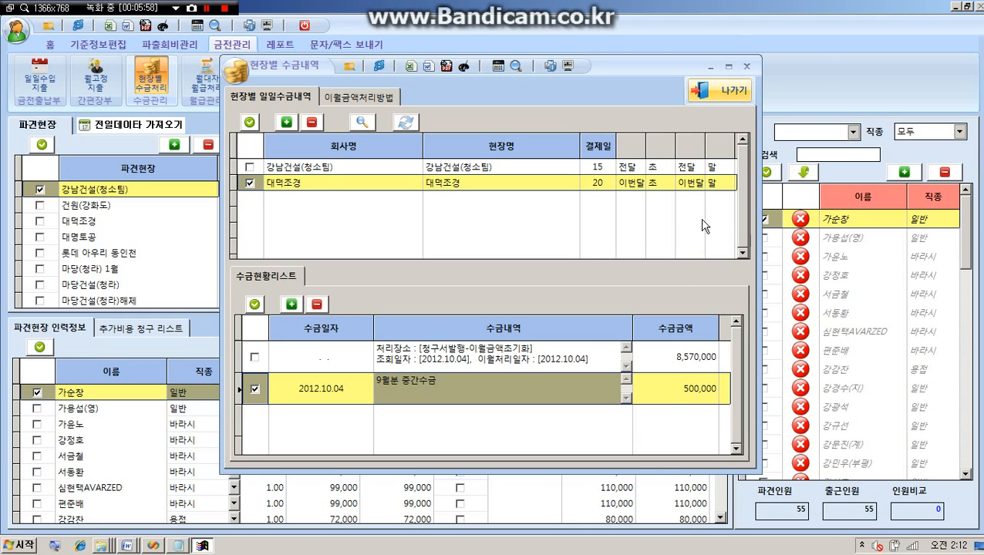
Return from the collection window to the invoice issuing screen (청구서 발행) and reload the full billing list.
click(718, 90)
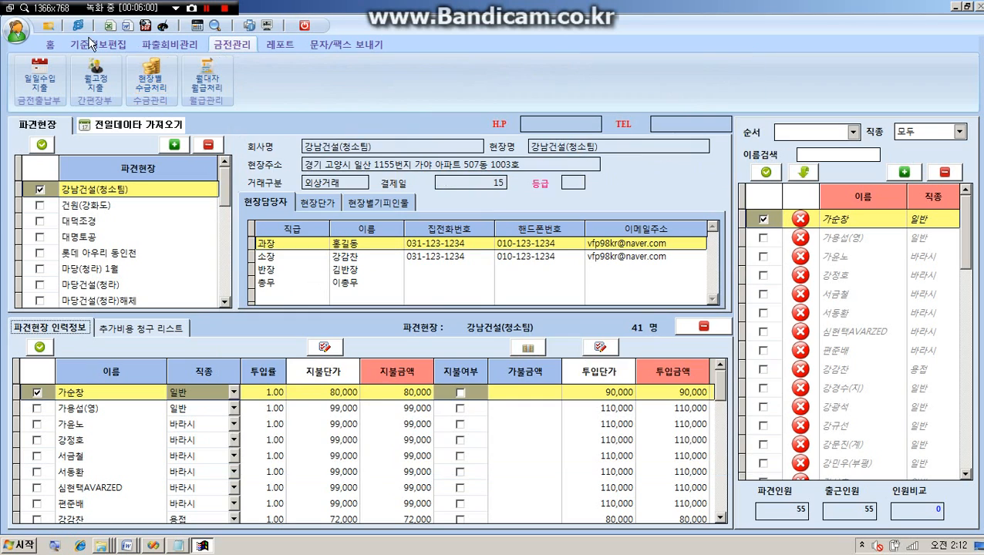
click(45, 46)
click(332, 79)
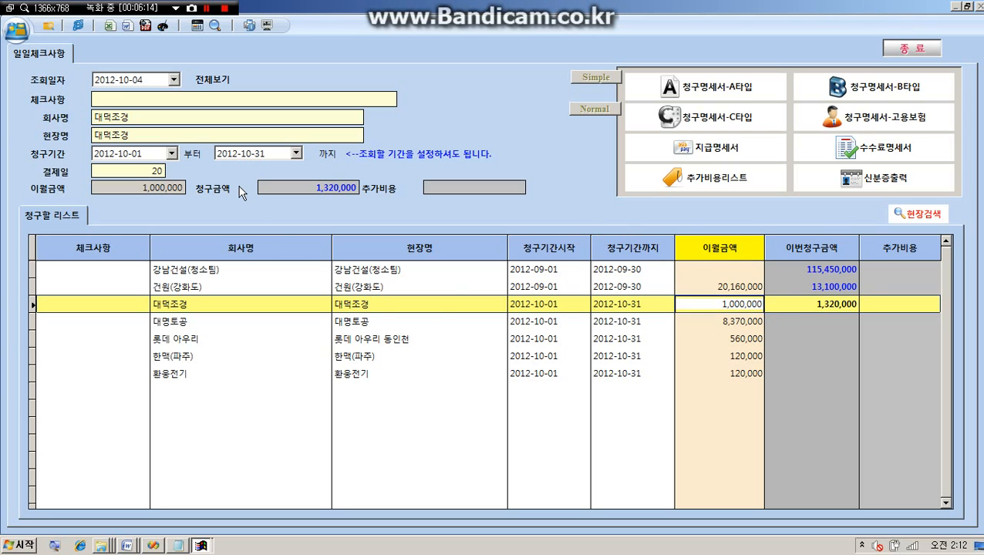
click(207, 86)
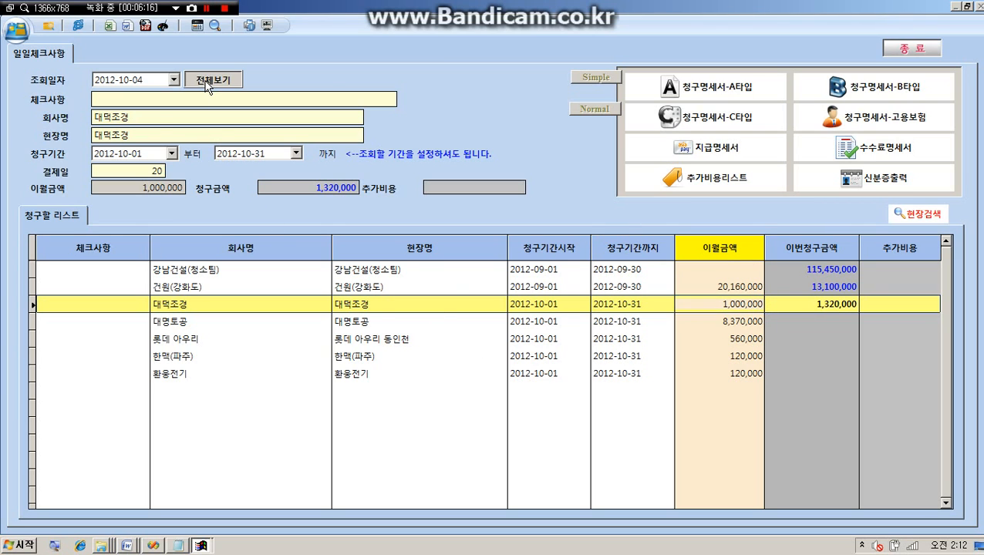
Set the carried-over amount (이월금액) of 대덕조경 to 0 and accept updating the collection list accordingly.
click(707, 307)
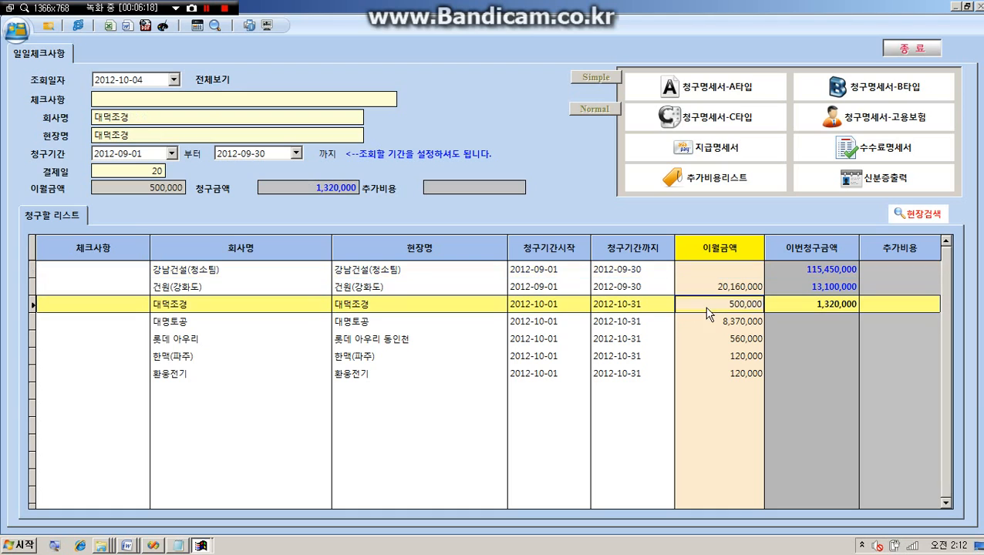
click(706, 309)
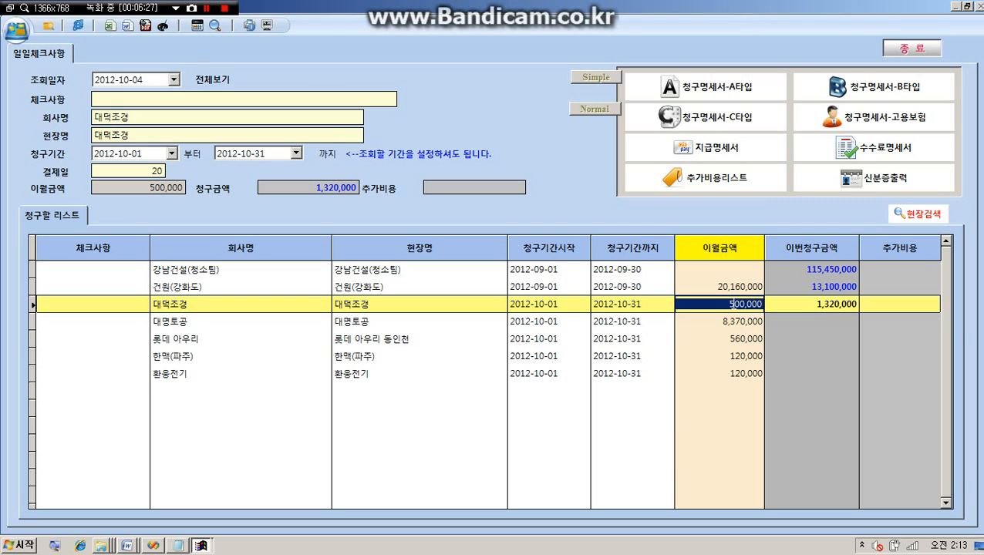
click(733, 320)
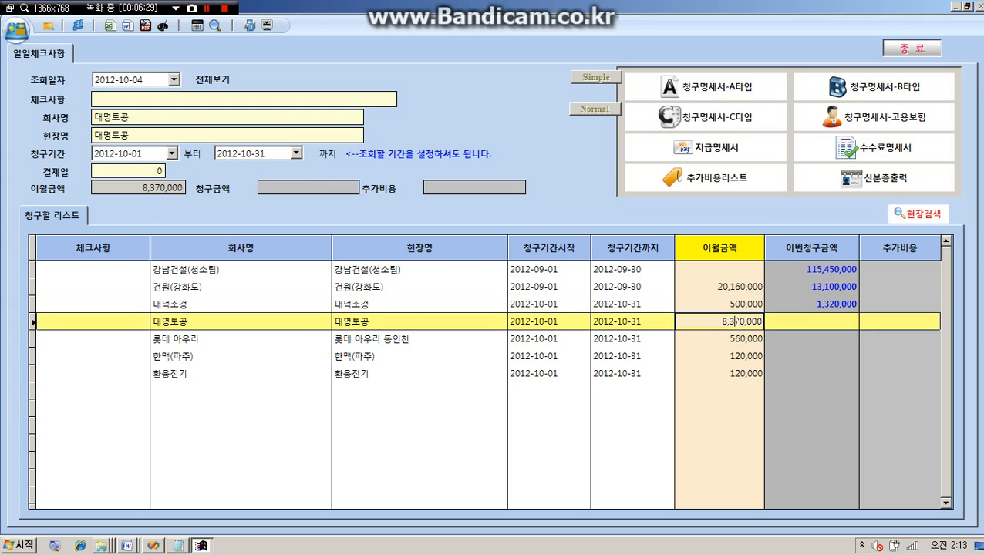
click(729, 305)
click(695, 303)
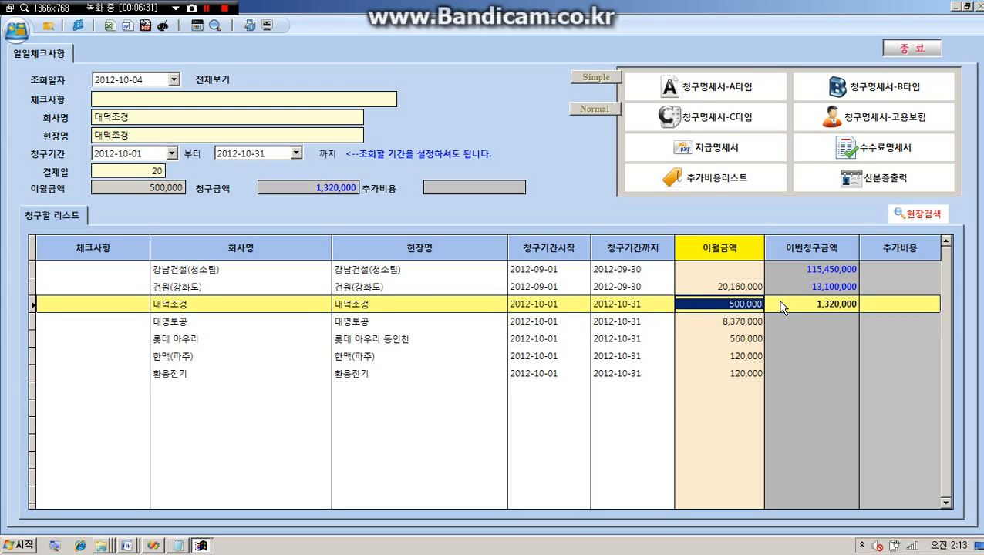
text(0)
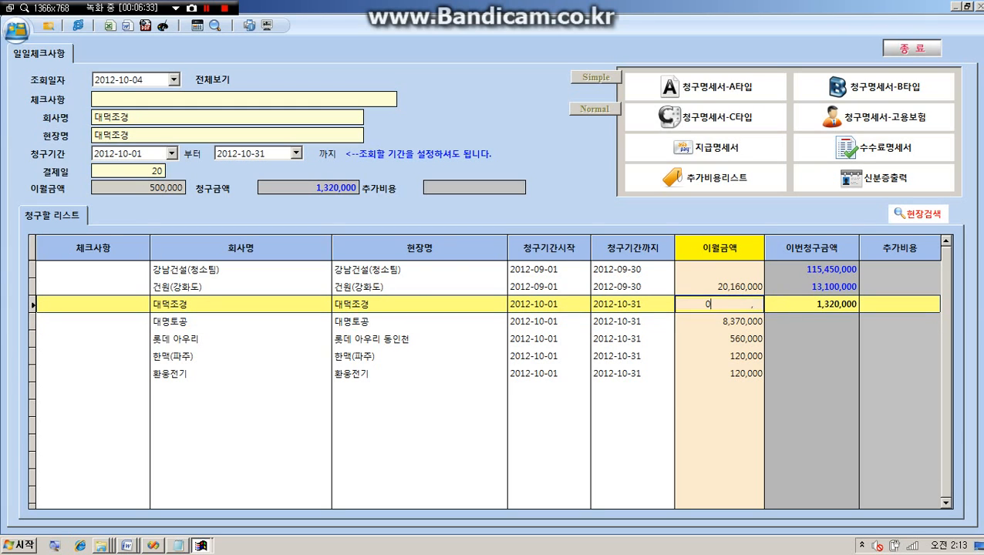
key(Return)
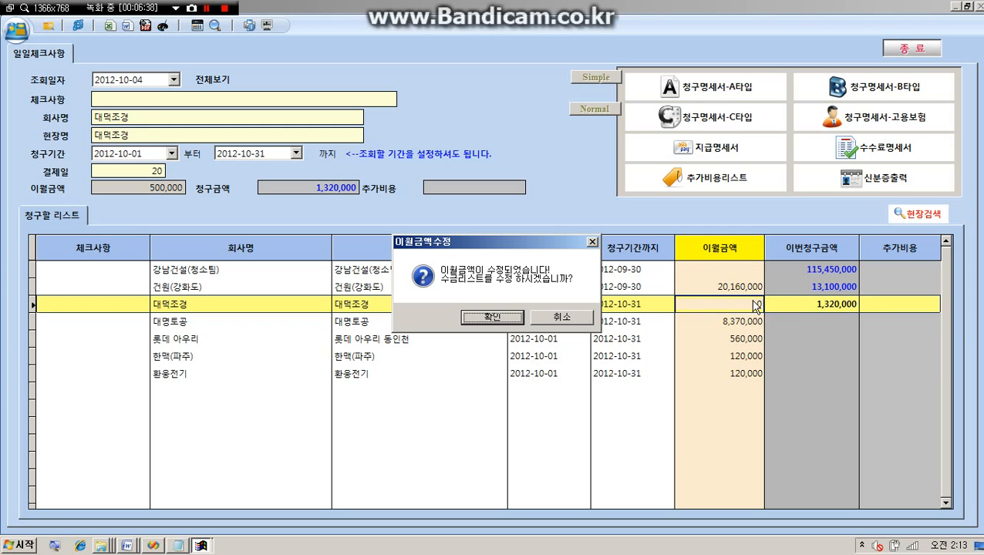
click(485, 317)
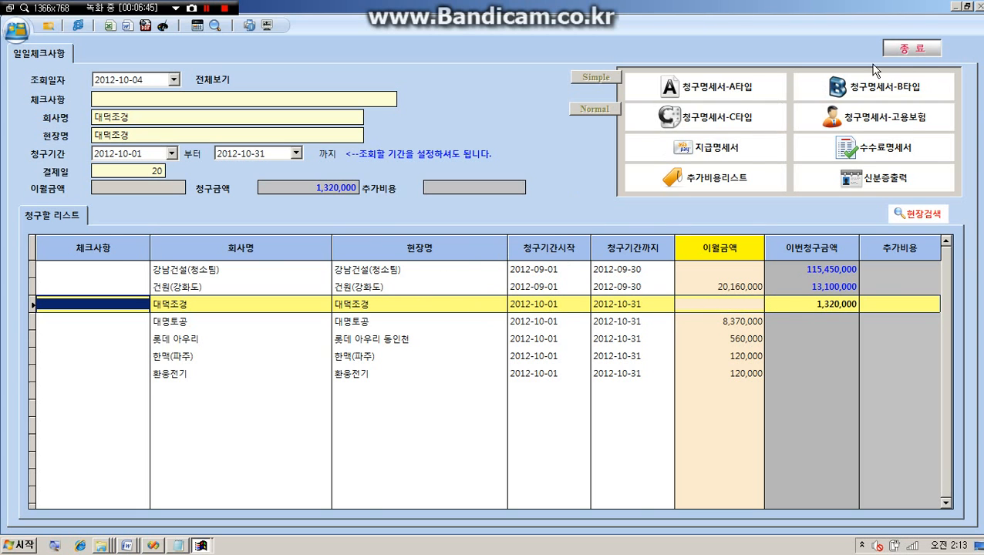
Leave the invoice screen for the per-site collection window (현장별 수금처리) and refresh its data.
click(914, 49)
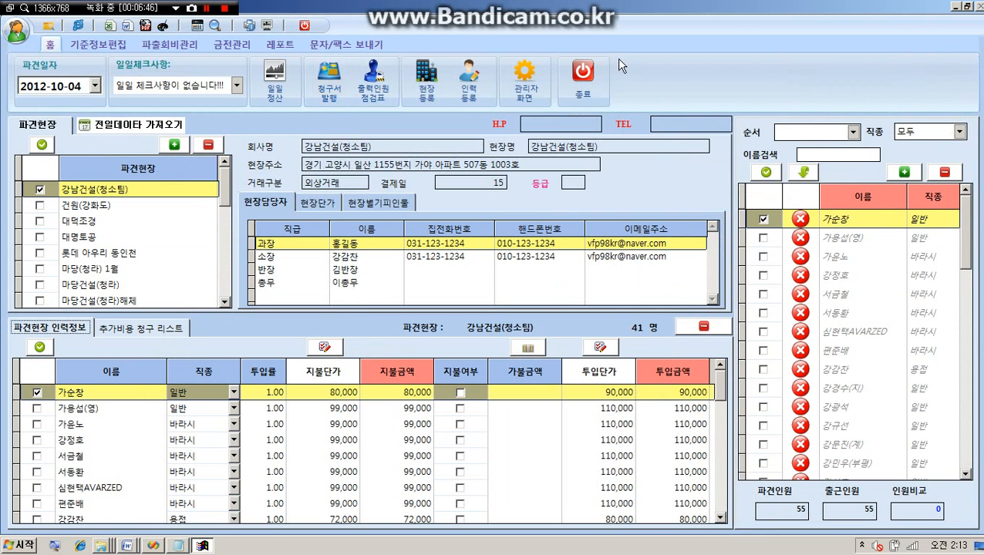
click(232, 44)
click(153, 77)
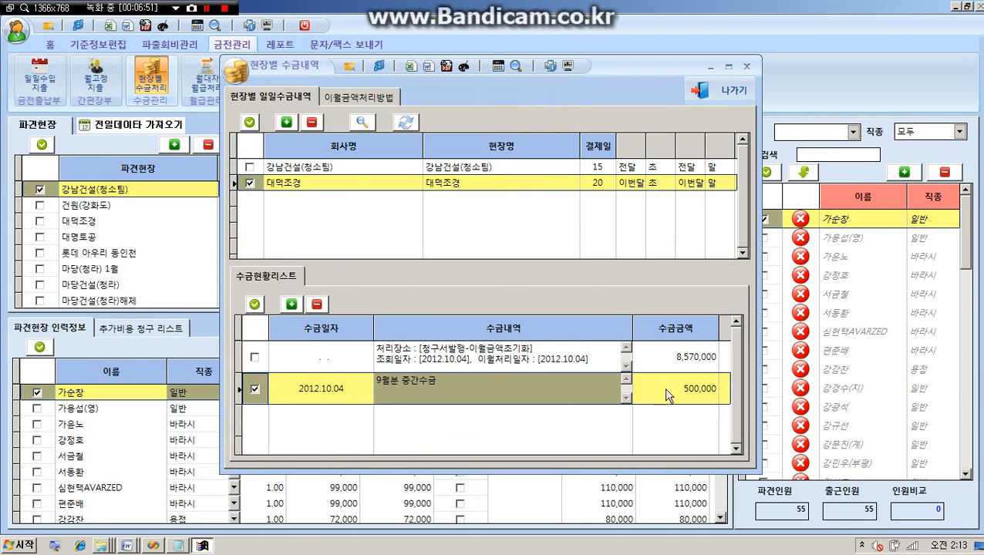
click(407, 129)
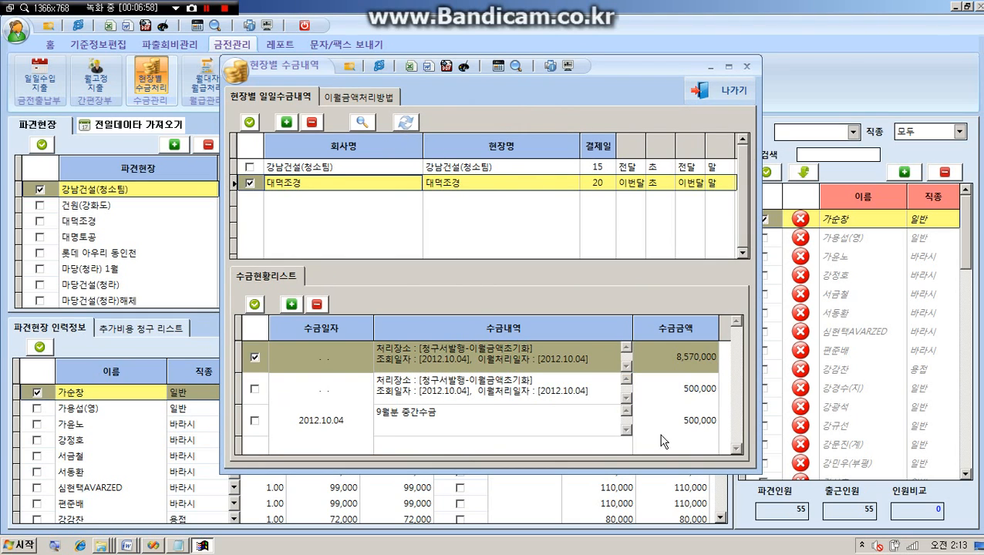
Compare the carry-over reset entries of 대덕조경 with the manually added 9월분 중간수금 entry in the collection list.
click(382, 422)
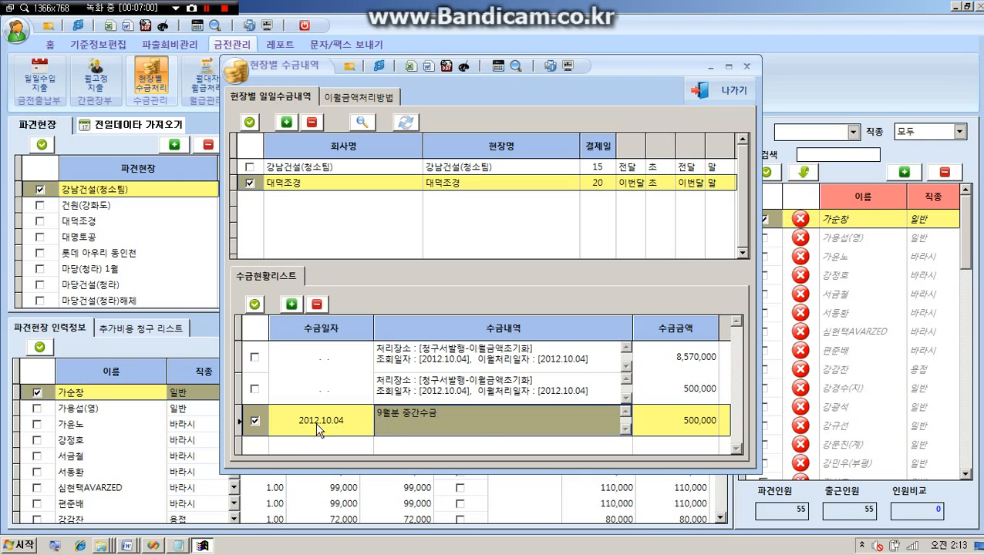
click(443, 390)
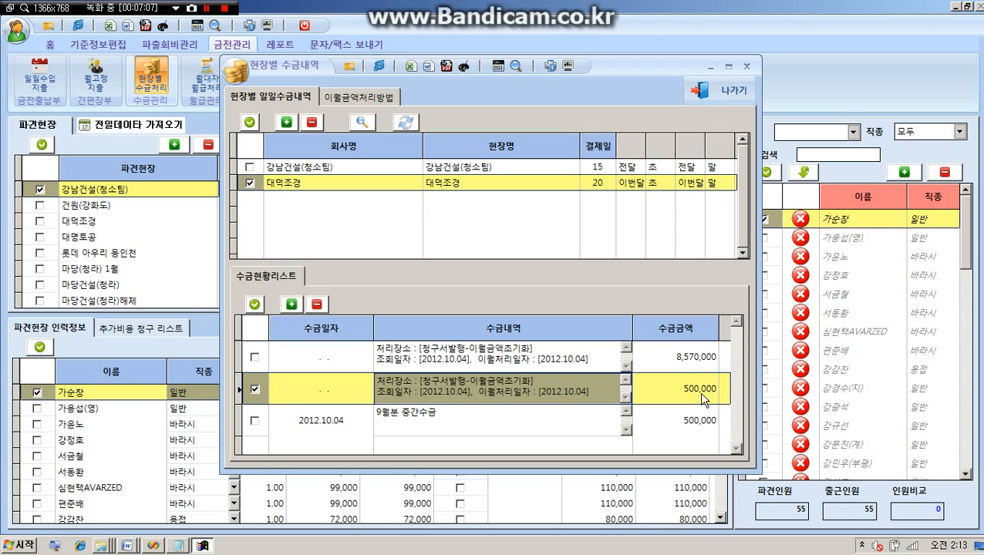
click(404, 423)
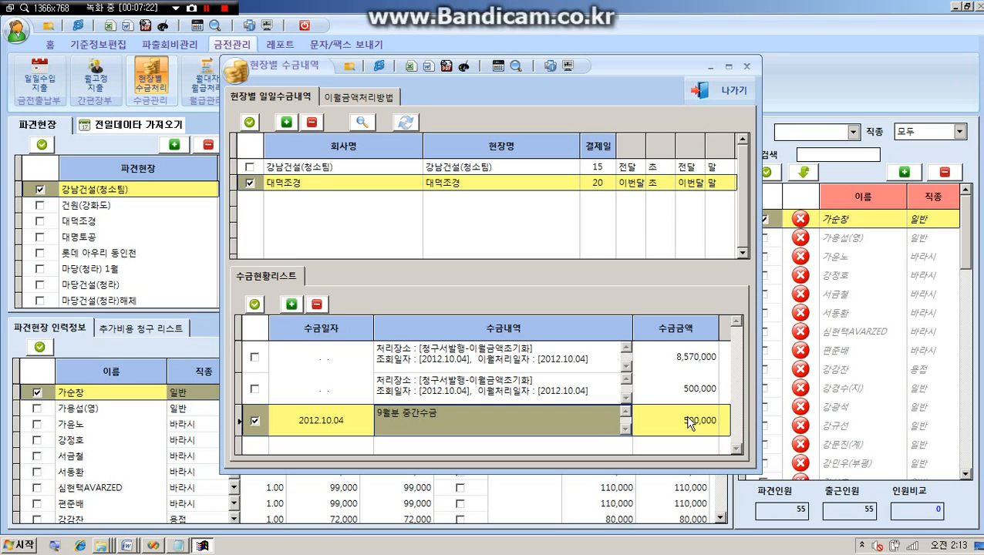
click(688, 357)
click(685, 389)
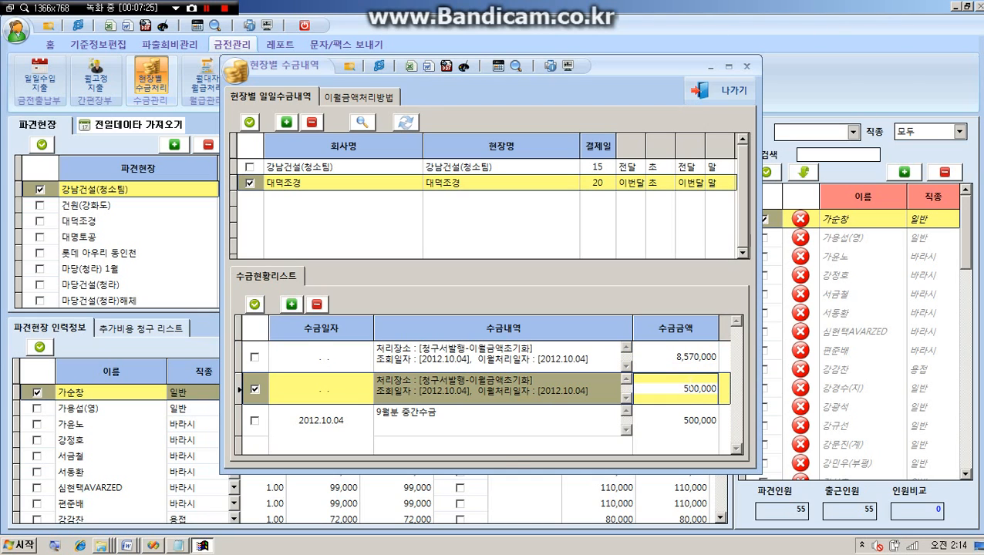
click(384, 423)
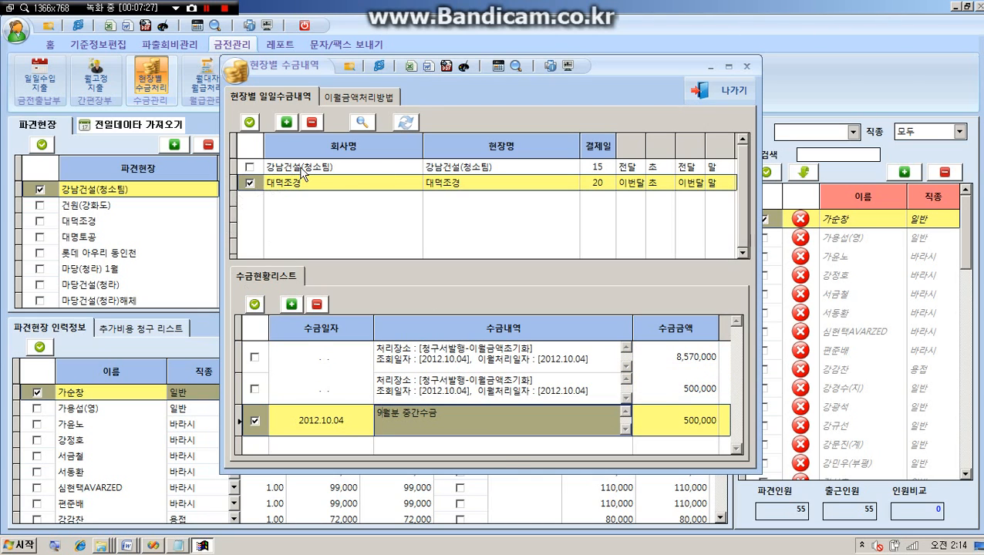